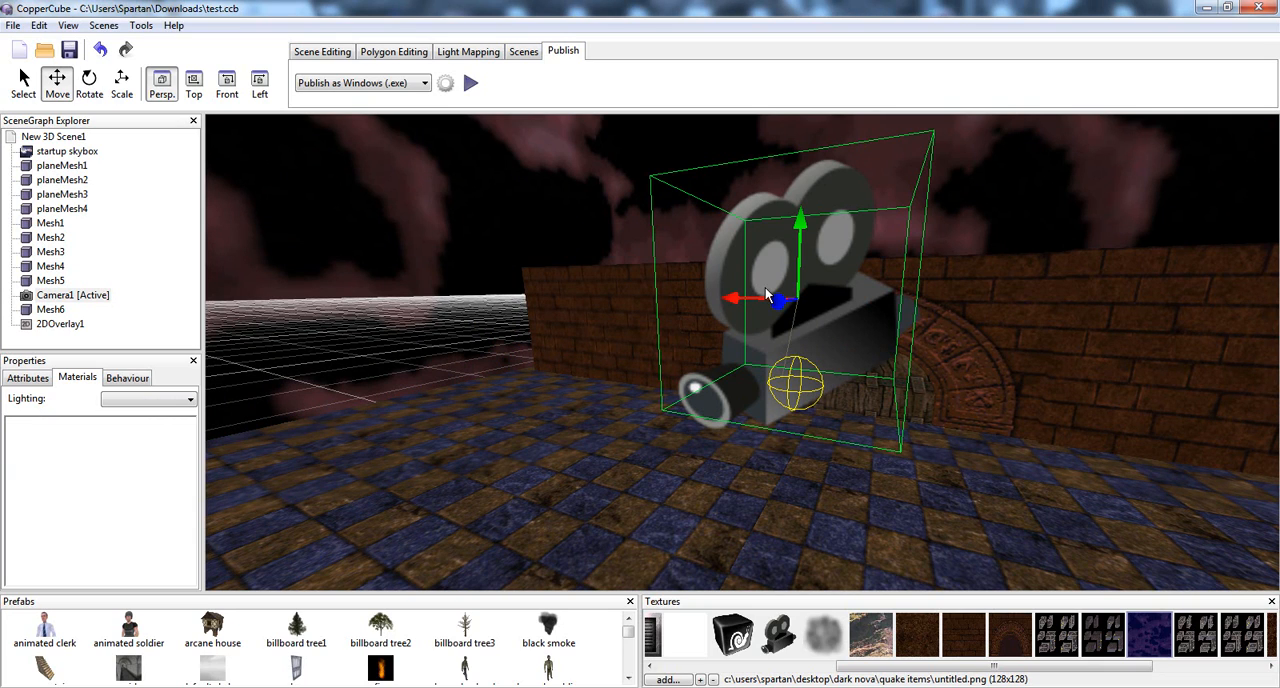
Examine both wooden door halves in the archway, selecting each one in turn
drag(766, 290, 868, 312)
click(868, 314)
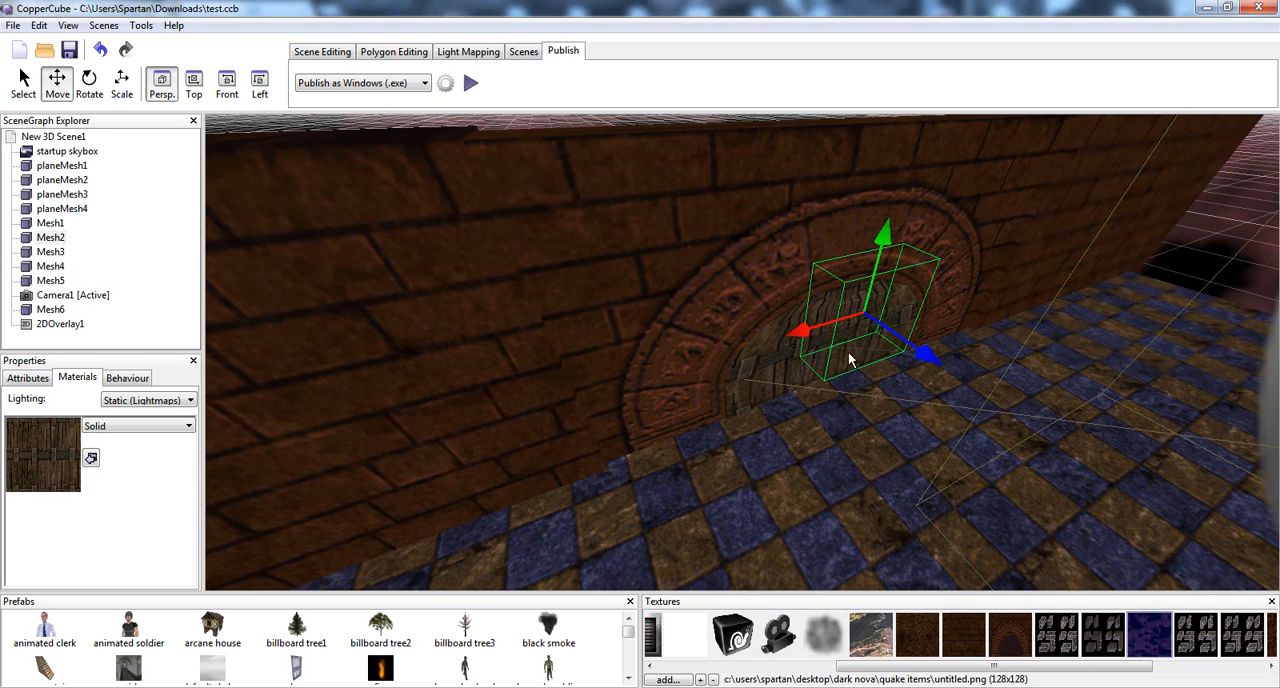
drag(850, 360, 772, 388)
scroll(772, 388, up, 3)
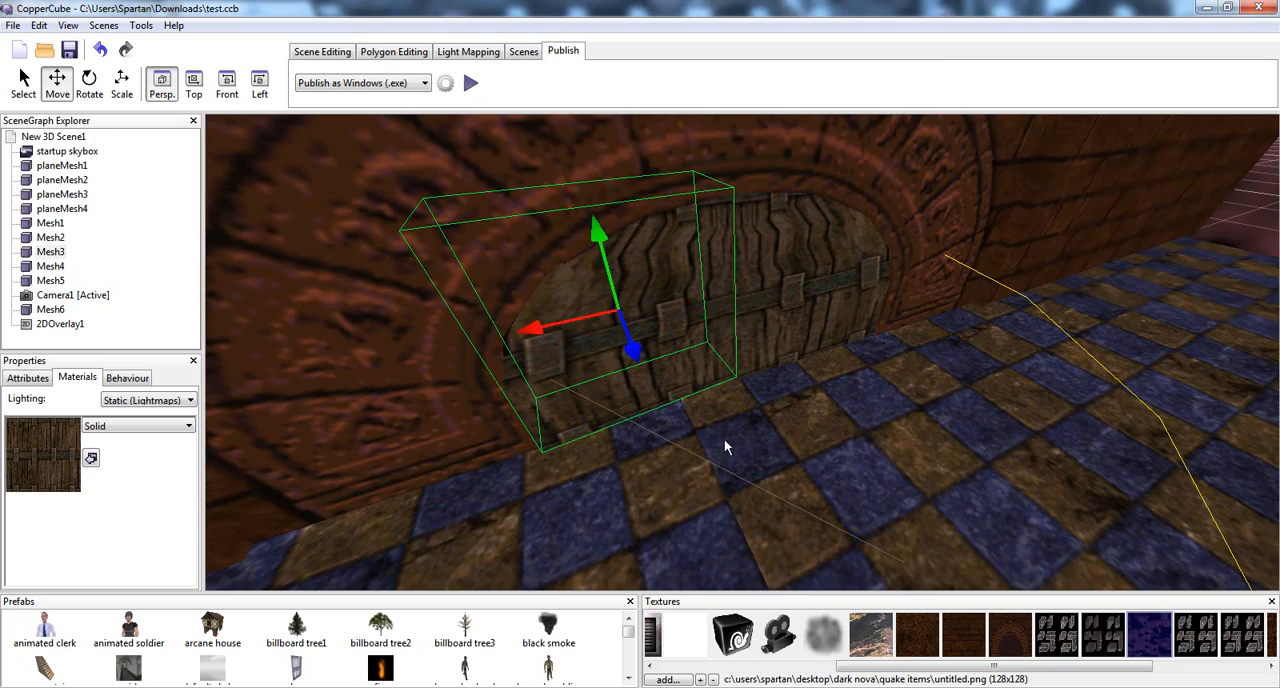
click(797, 300)
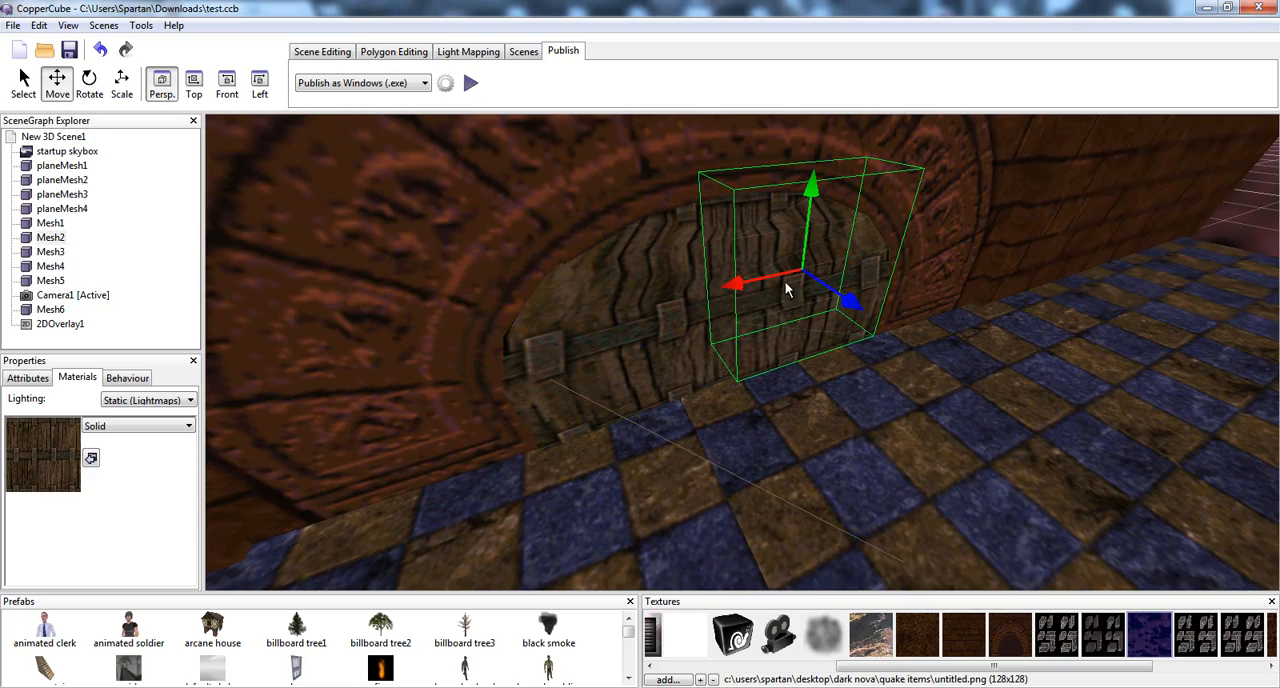
Select and examine the small dark Mesh6 object standing on the checkered floor
drag(718, 368, 579, 339)
key(Right)
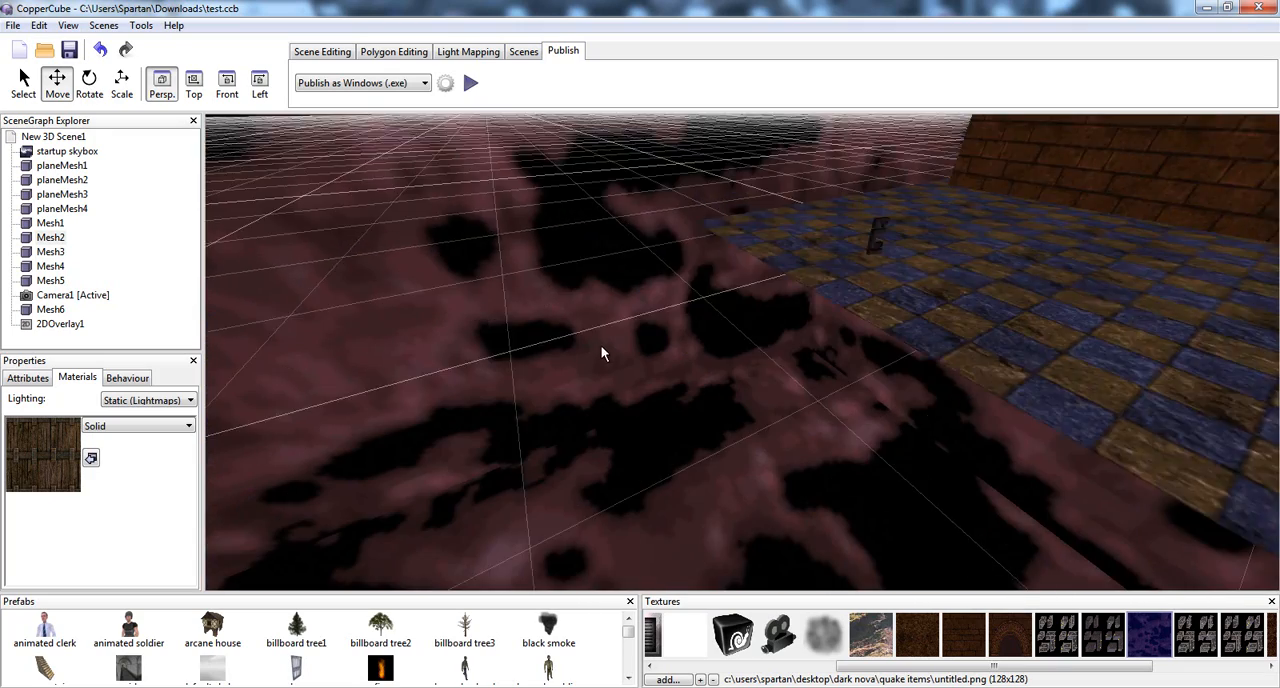
key(Up)
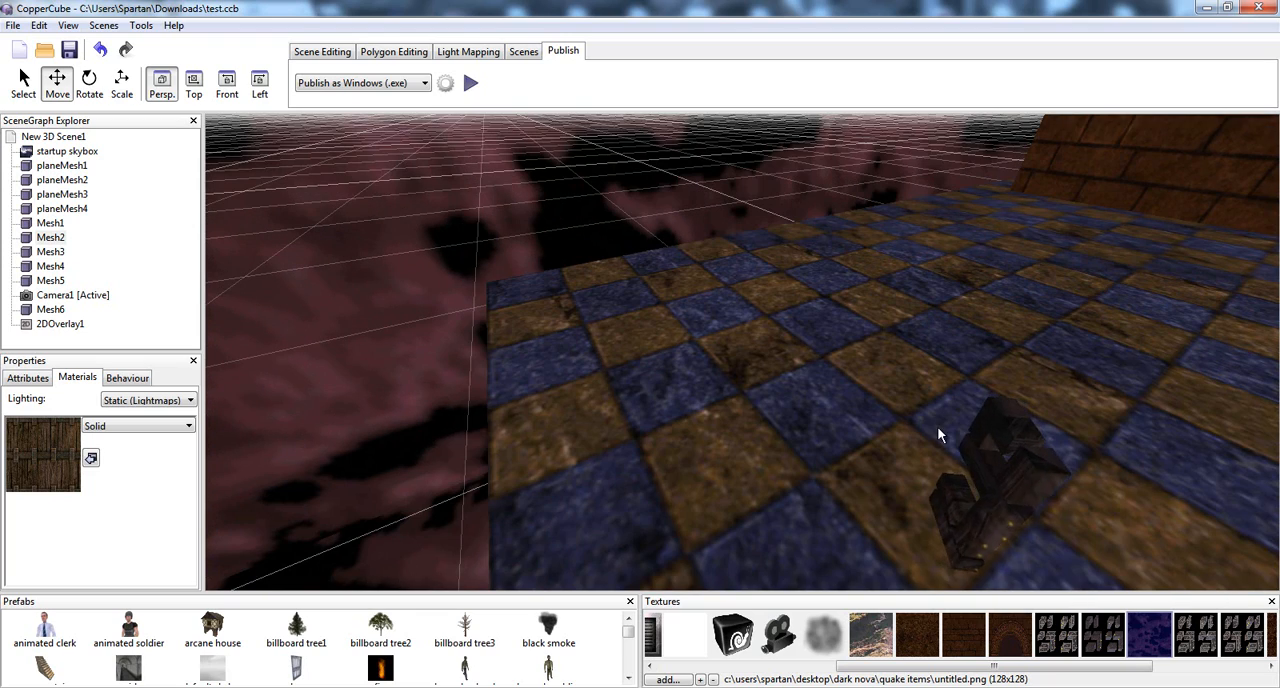
click(977, 420)
key(Down)
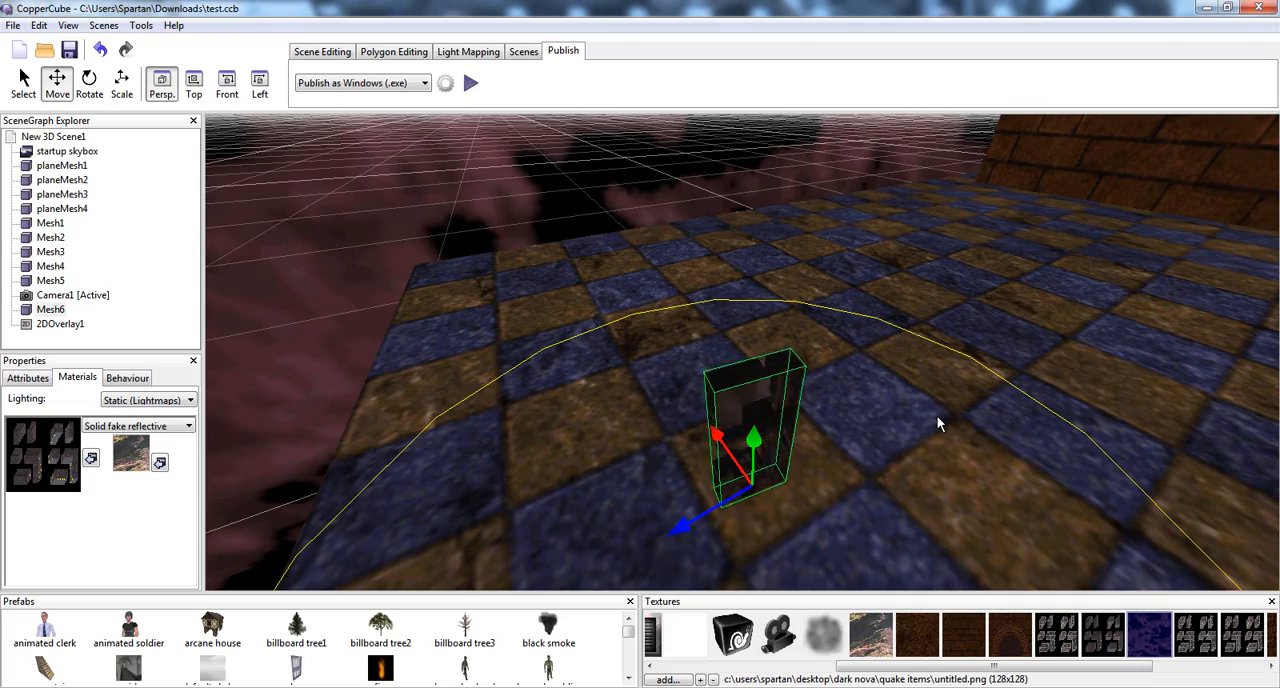
key(Down)
Examine the checkered floor and the camera placed in front of the archway
drag(1043, 386, 748, 415)
click(748, 415)
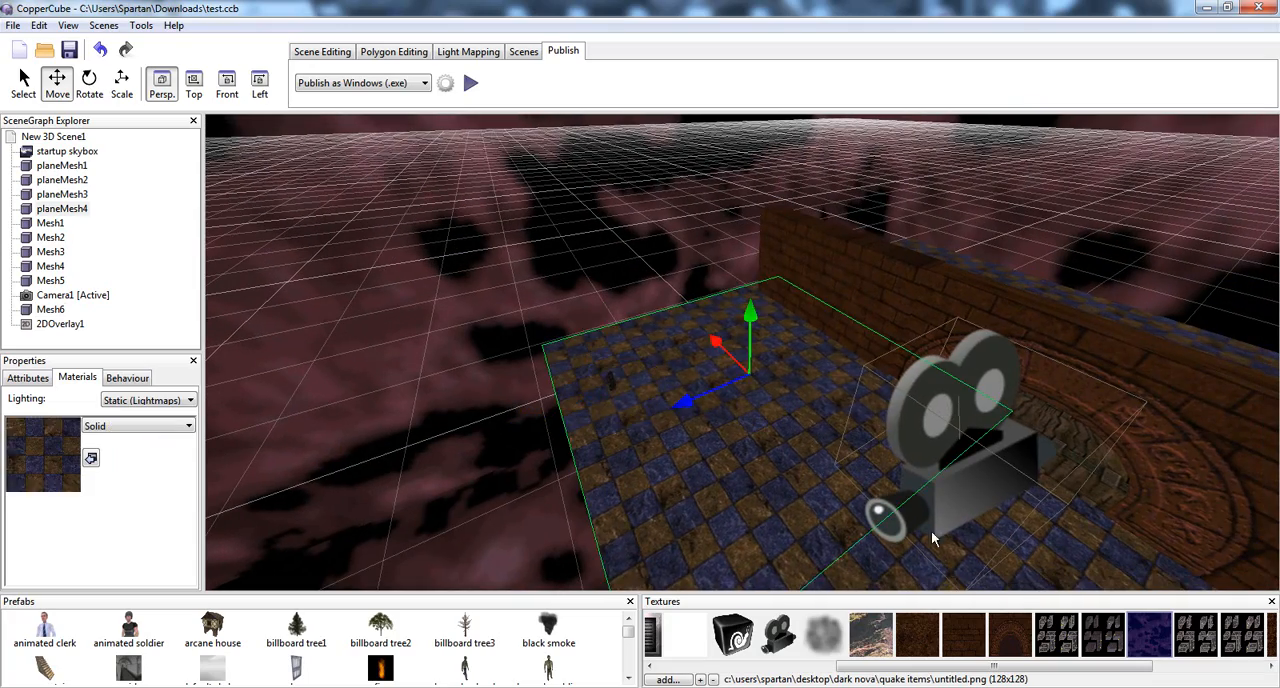
click(1002, 509)
middle_drag(1002, 509, 940, 480)
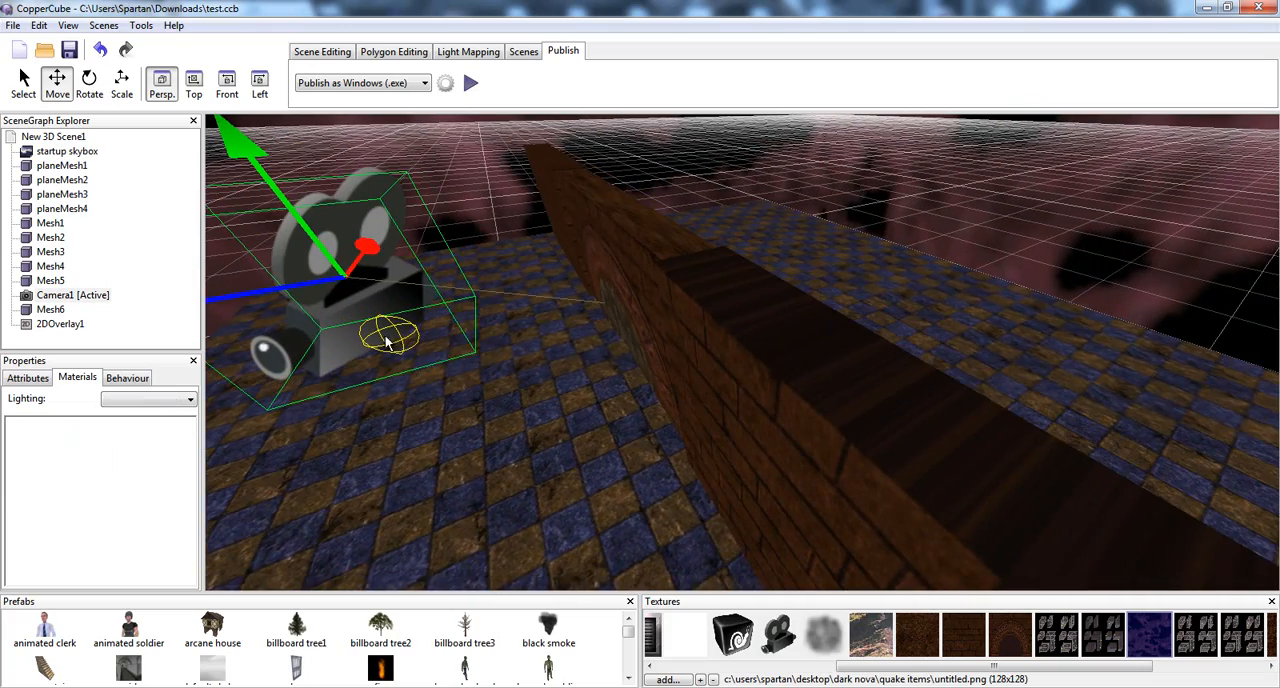
middle_drag(386, 336, 523, 338)
scroll(523, 338, up, 6)
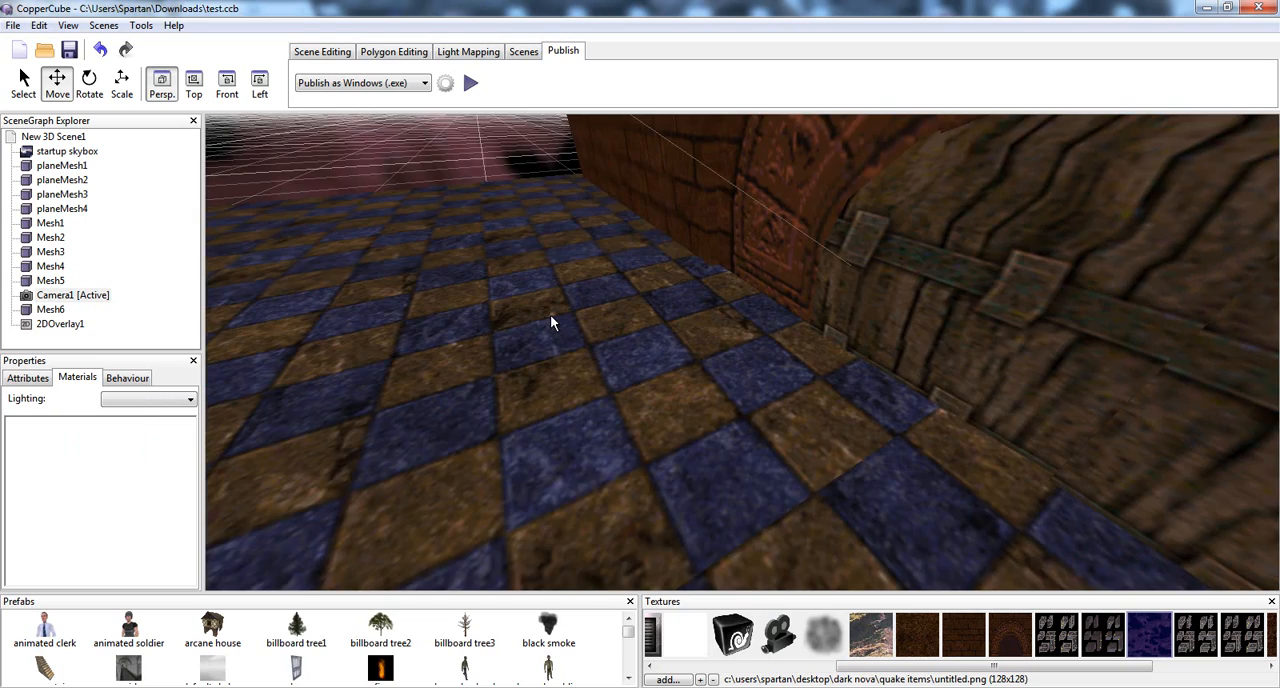
Move the 2DOverlay1 rectangle up and to the right within the scene view, clear of the camera
scroll(550, 314, down, 5)
click(62, 324)
scroll(482, 305, down, 3)
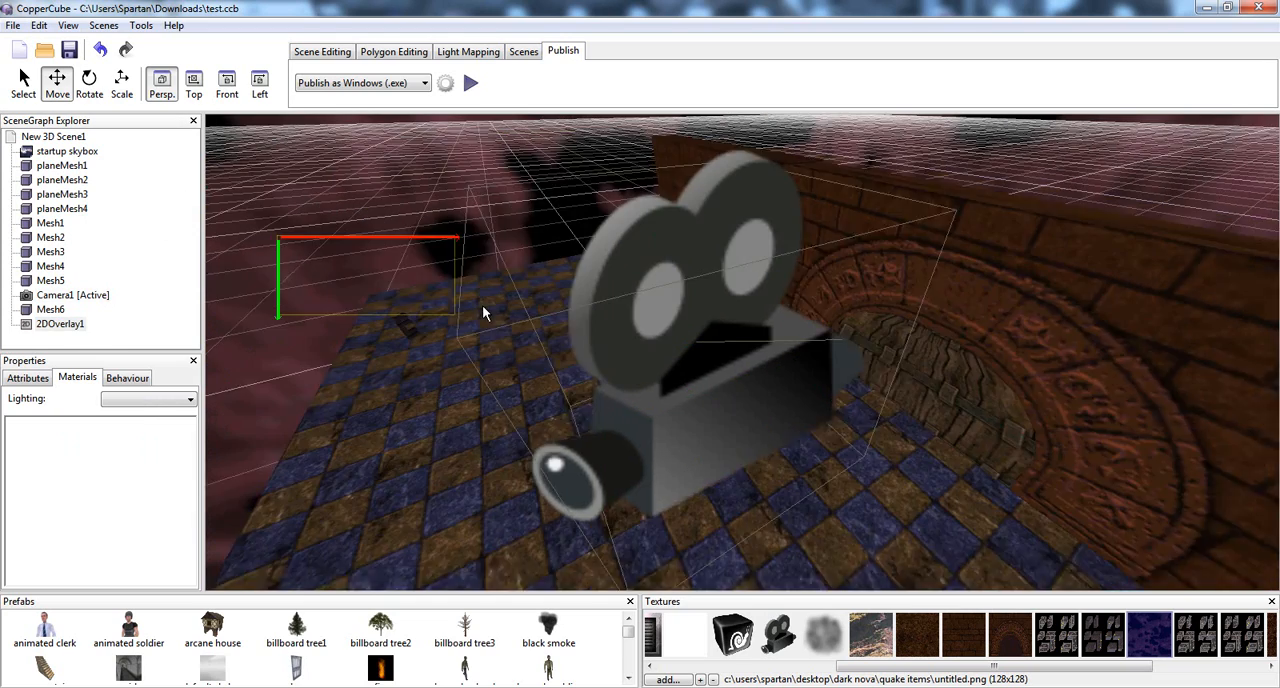
scroll(487, 310, up, 2)
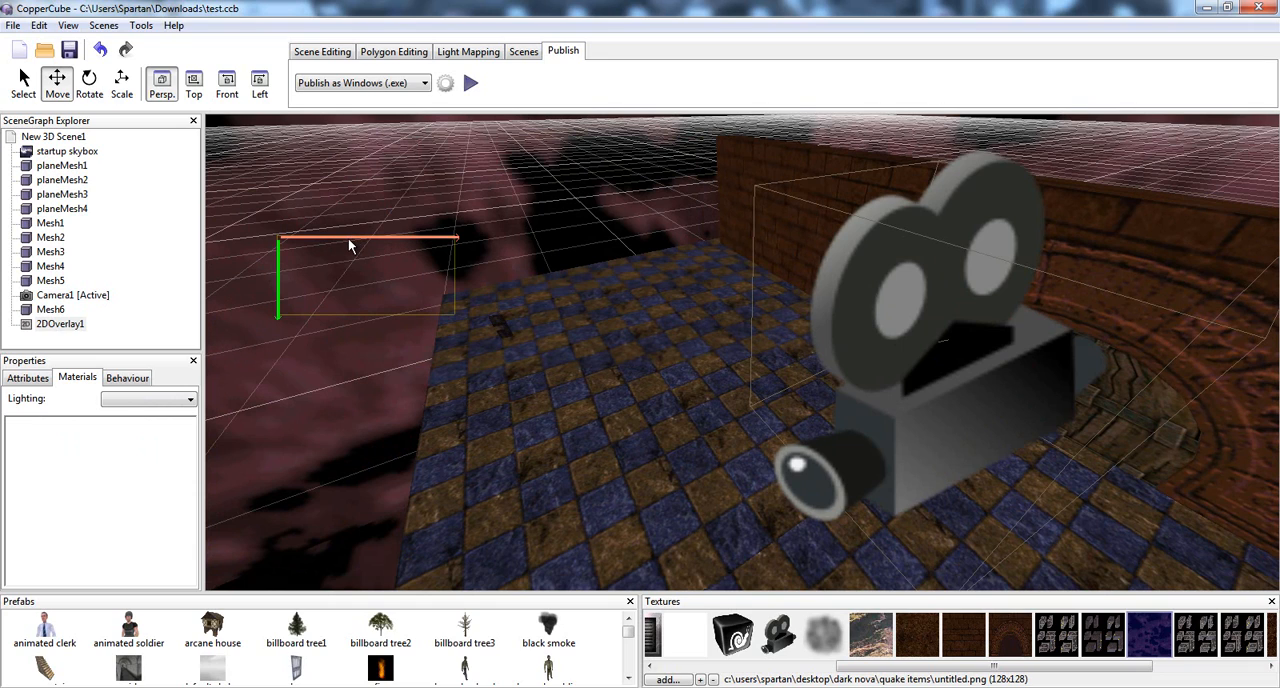
drag(348, 238, 488, 170)
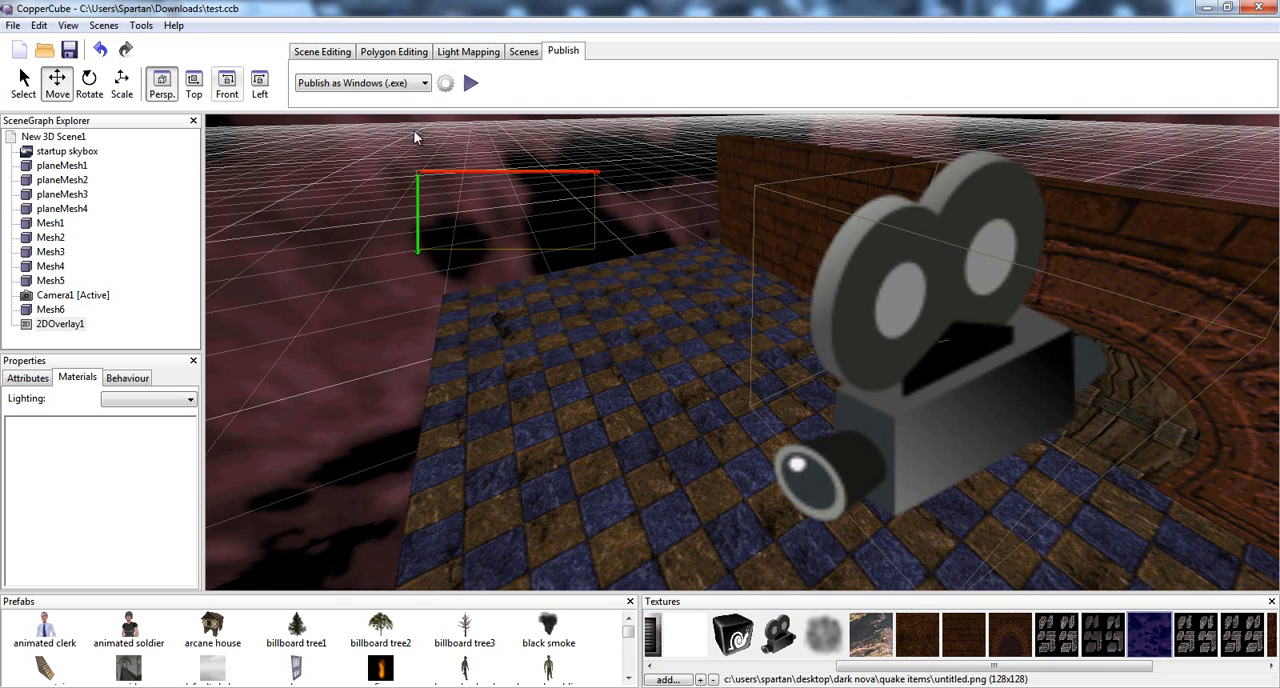
Test-run the scene as a Windows application, walk up to and around the arched doors, and end the test
click(473, 84)
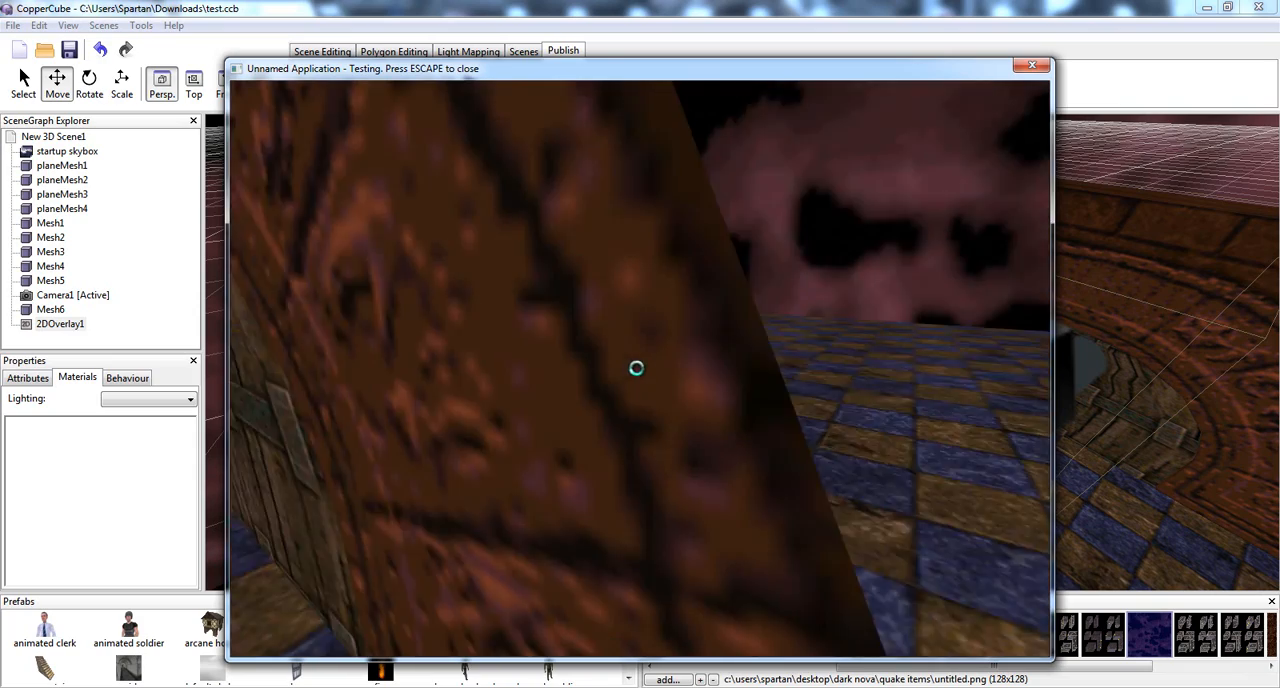
key(w)
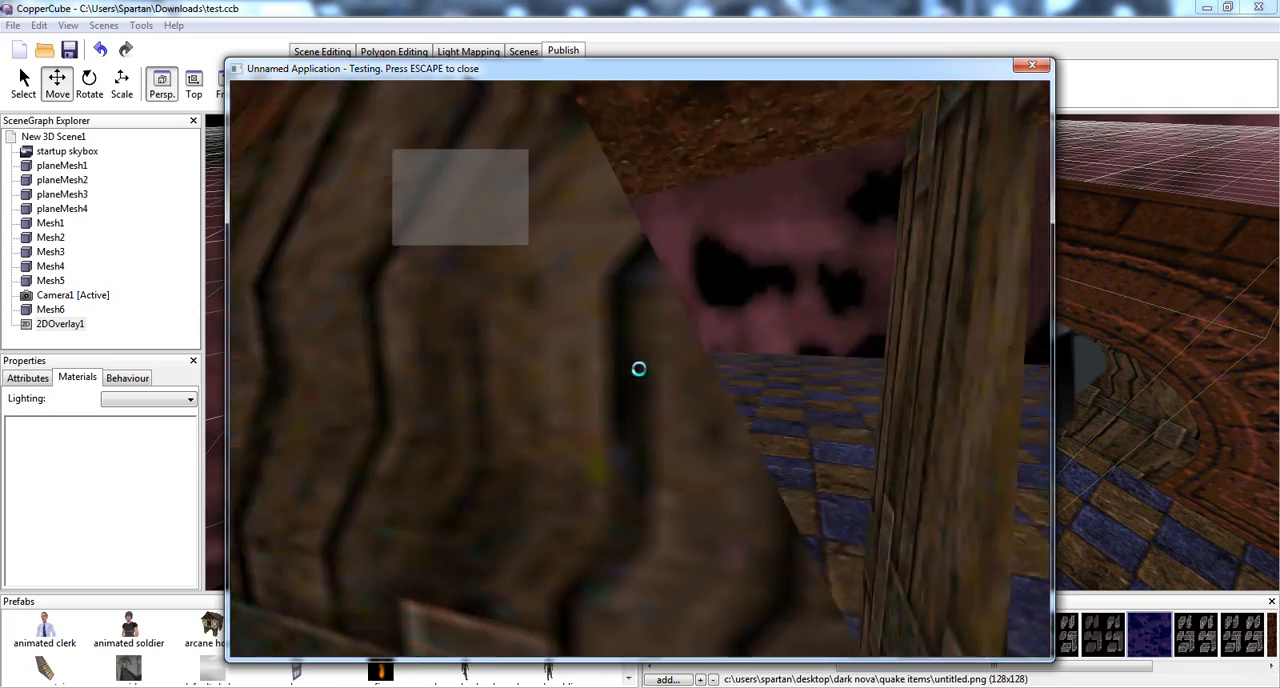
key(w)
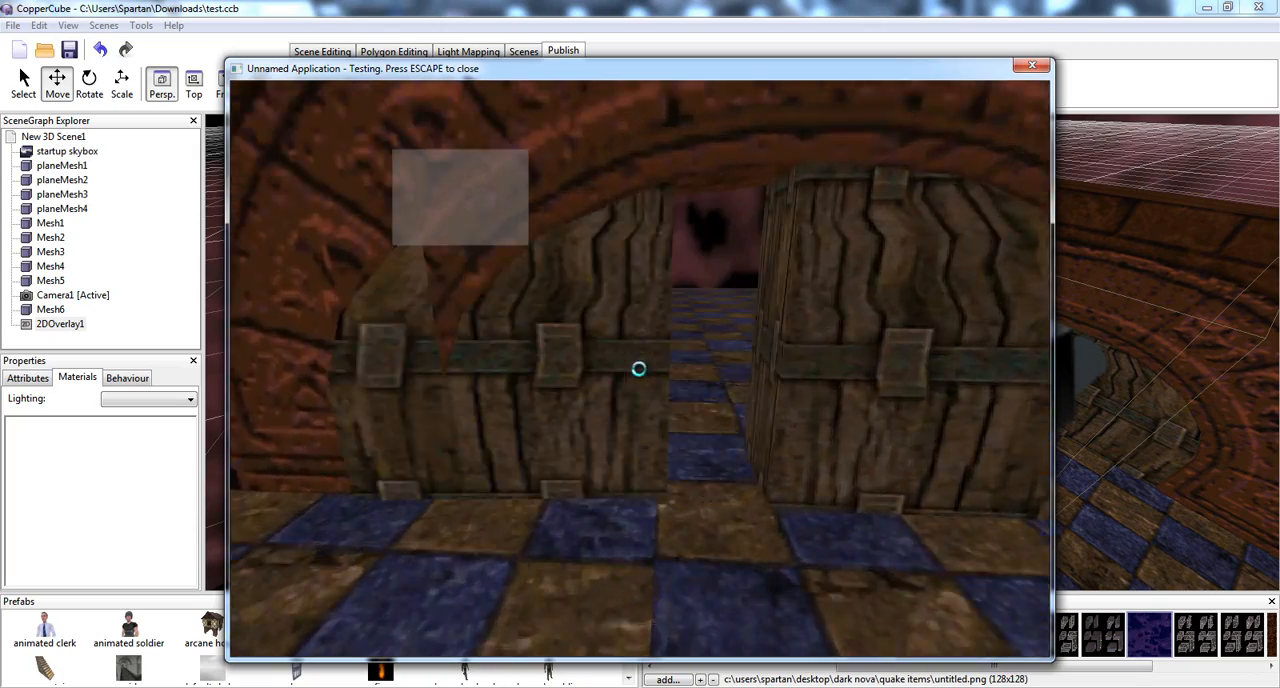
key(w)
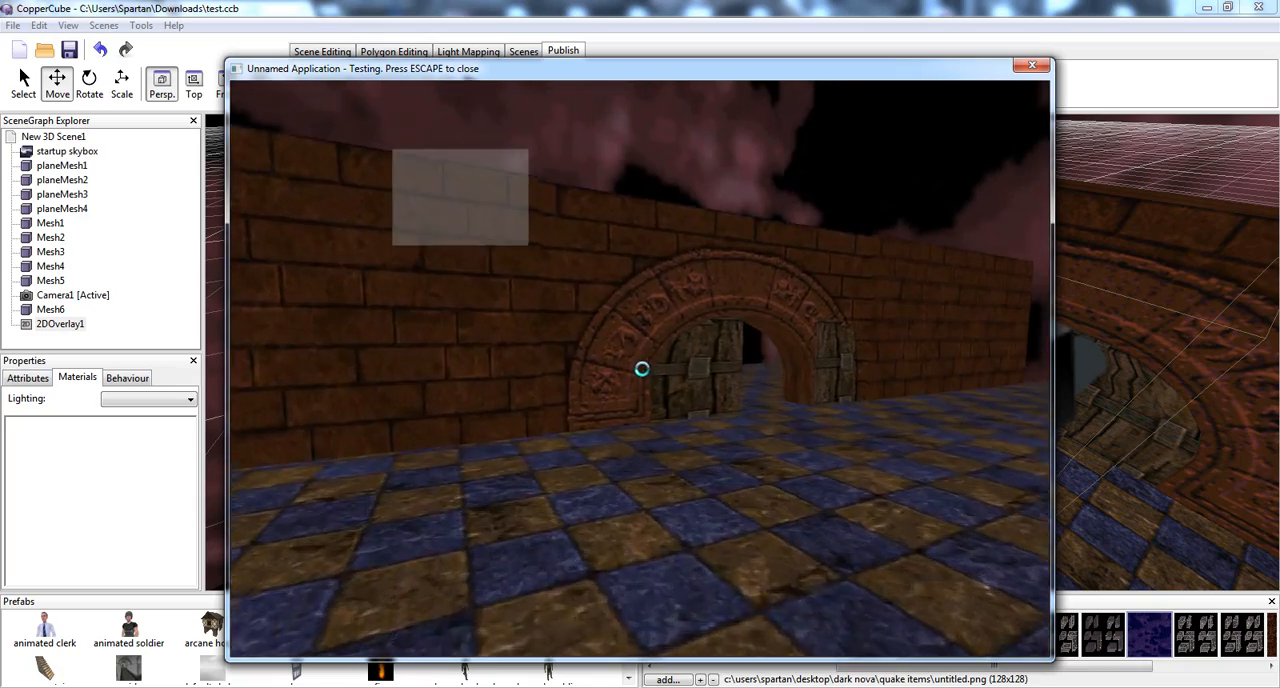
key(w)
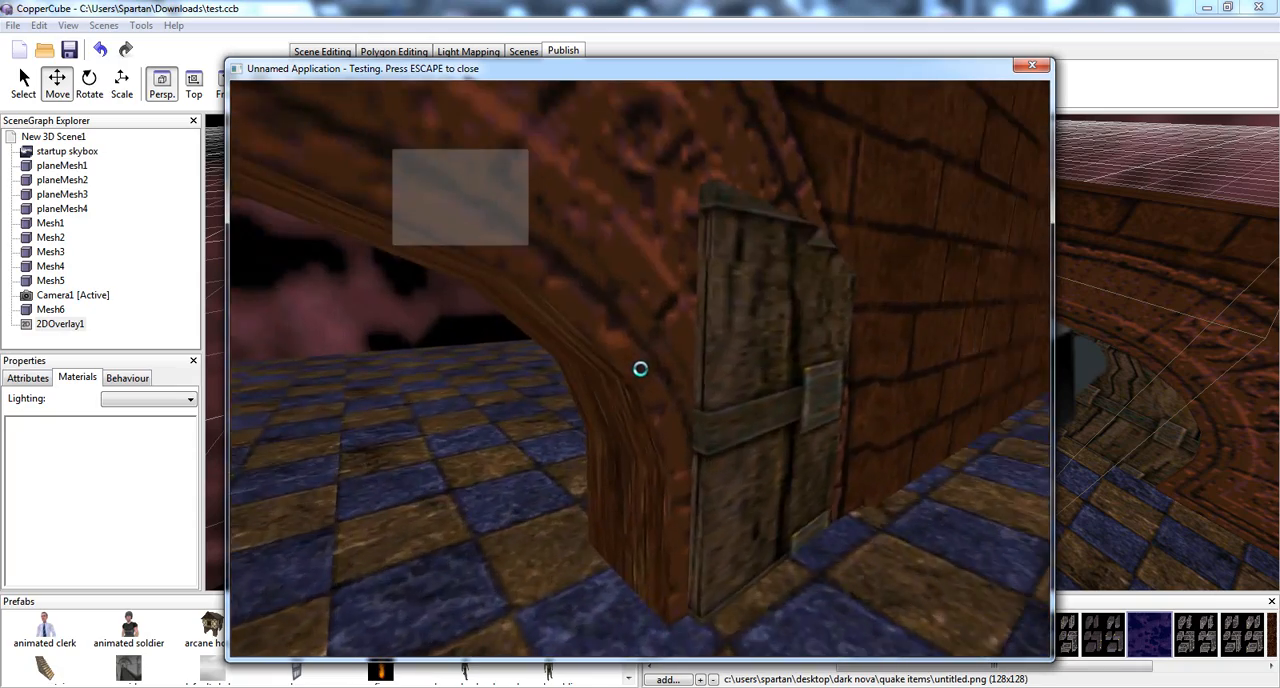
key(w)
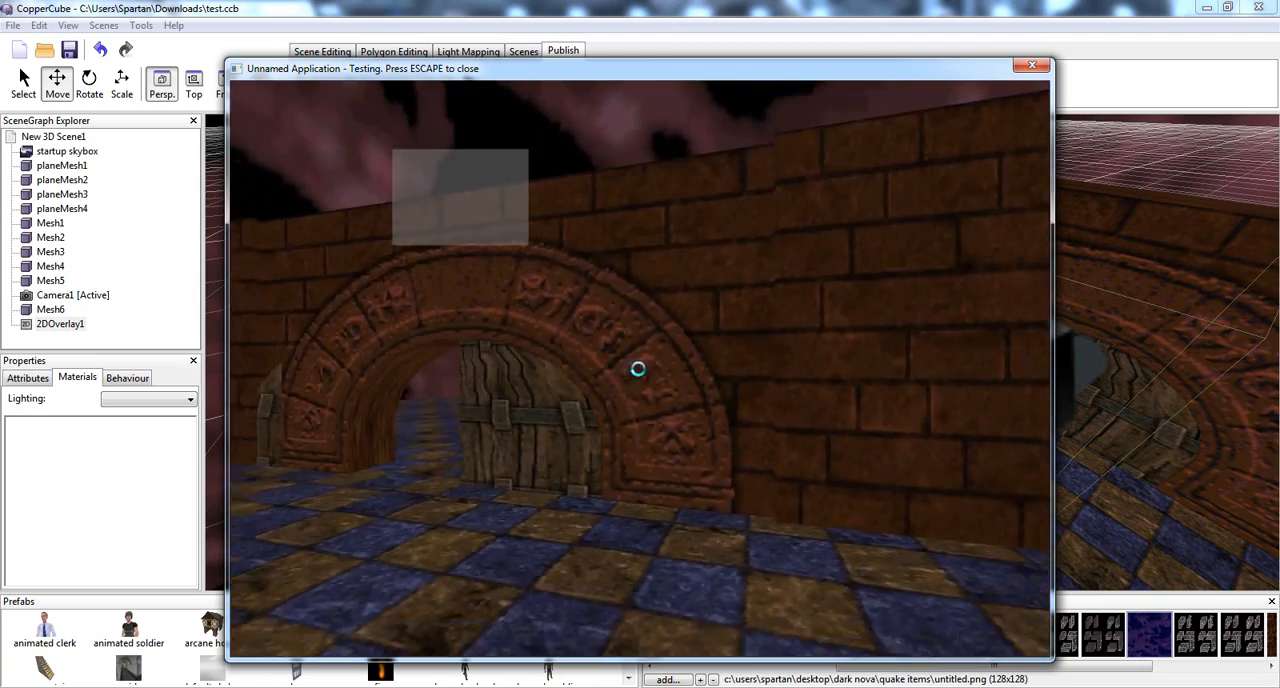
key(Escape)
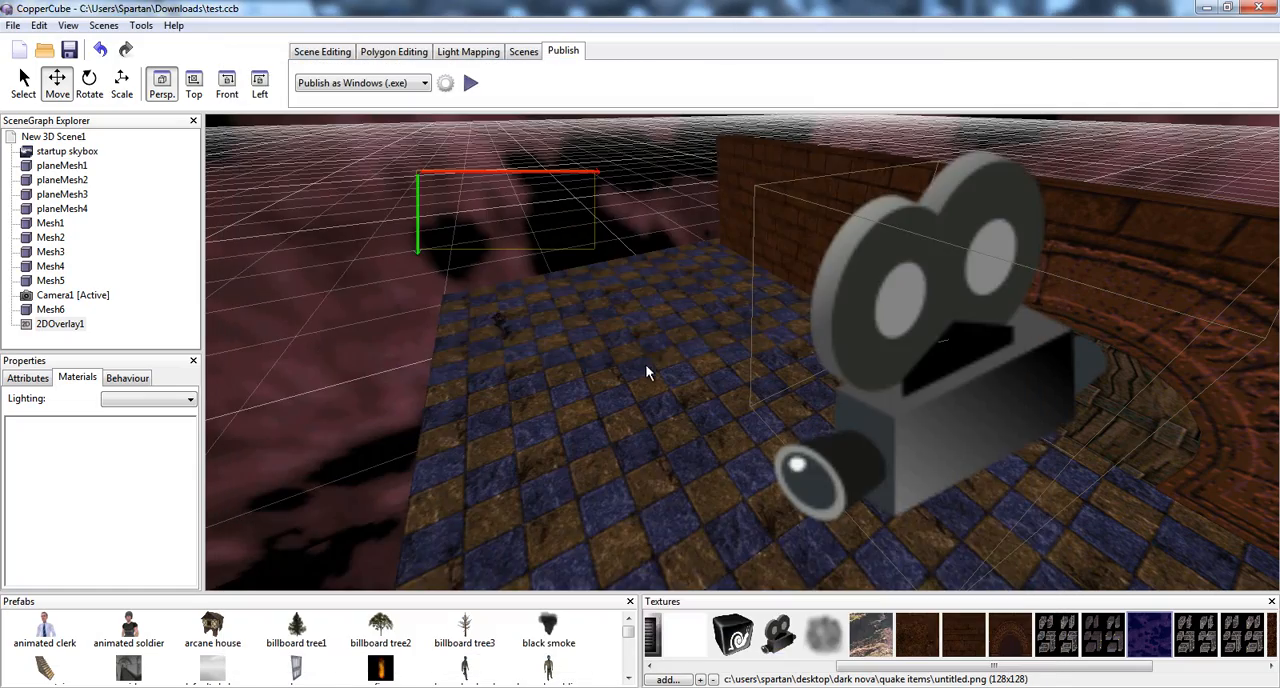
Inspect the settings of the camera's First Person Shooter and Collide when moved behaviours
middle_drag(635, 299, 650, 302)
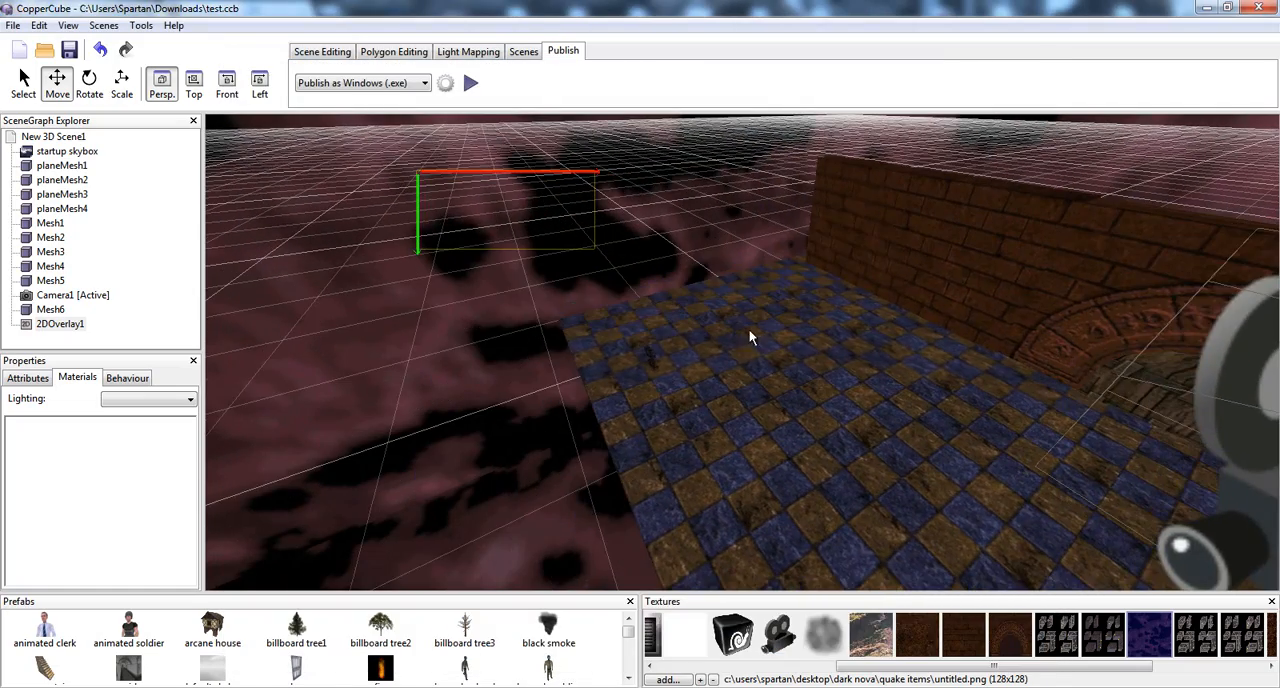
scroll(815, 344, up, 3)
right_drag(815, 343, 1018, 291)
scroll(1018, 292, down, 5)
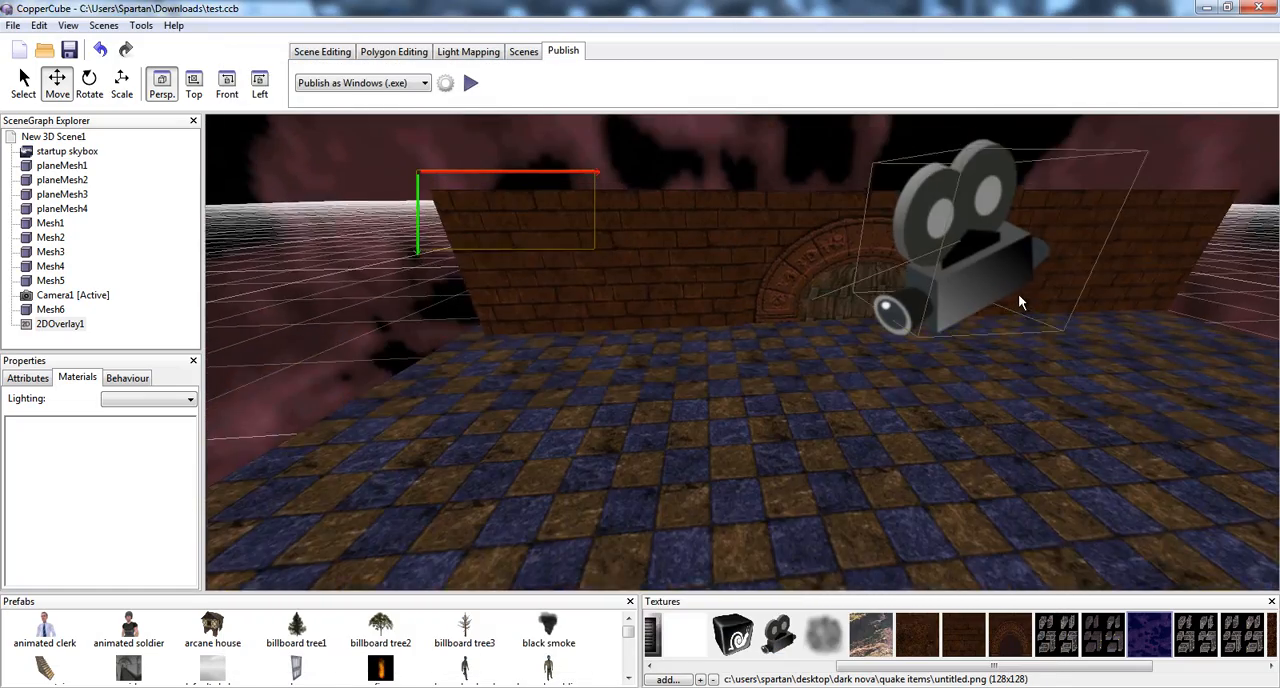
click(917, 299)
scroll(945, 338, up, 3)
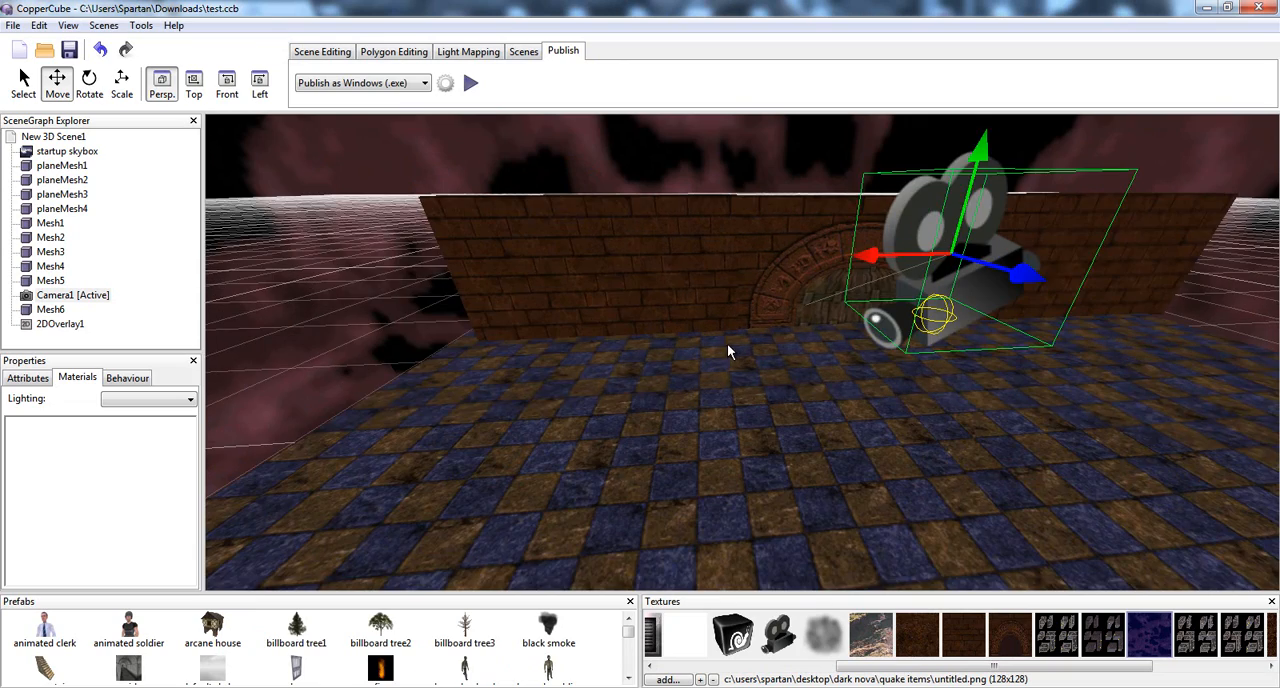
right_drag(727, 344, 824, 348)
scroll(822, 347, up, 3)
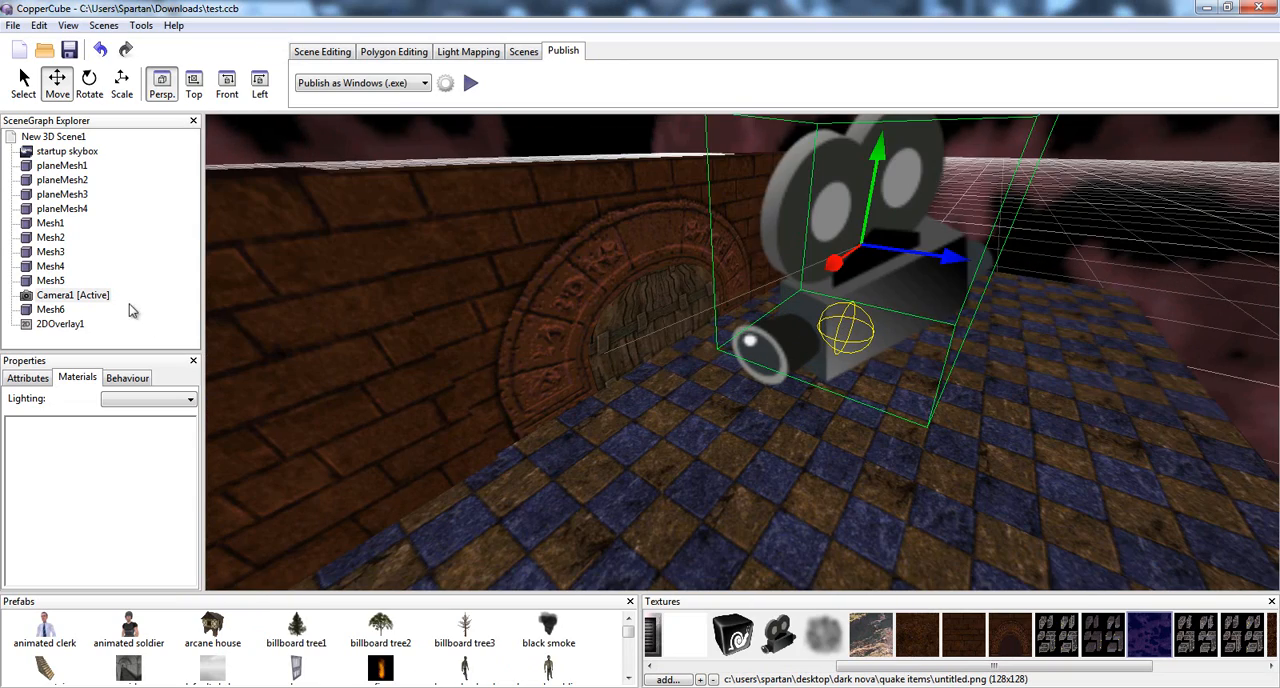
click(145, 377)
click(65, 401)
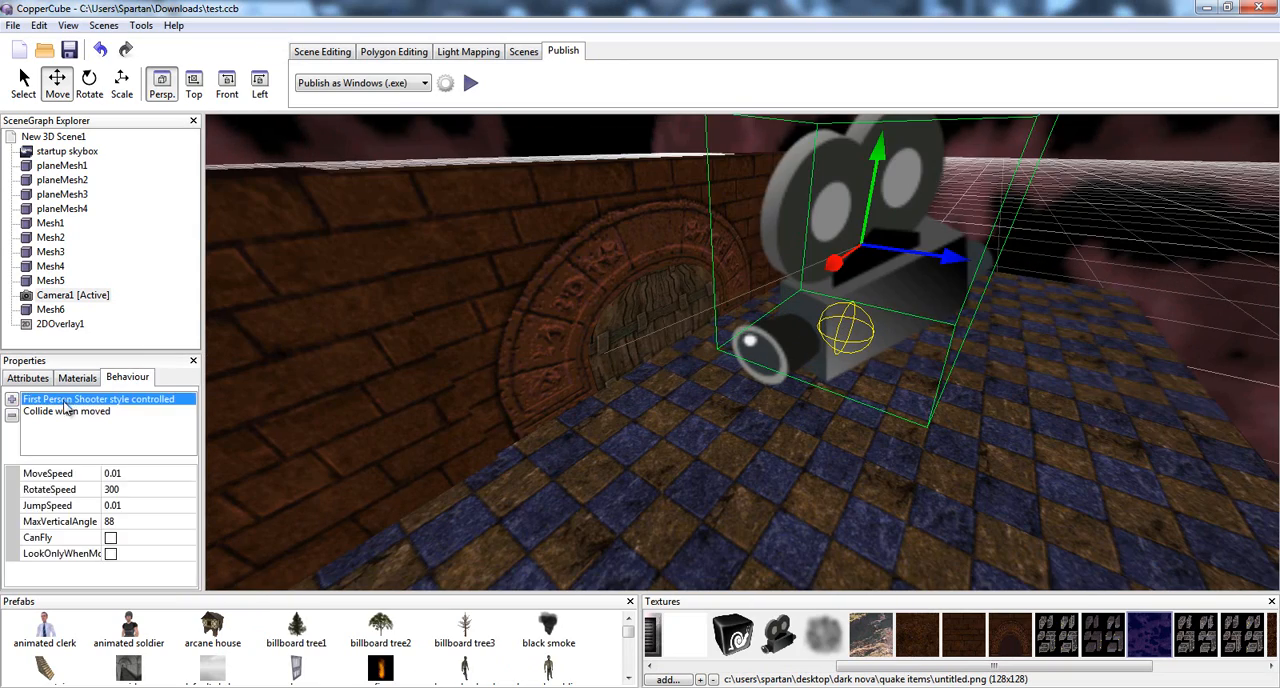
click(66, 411)
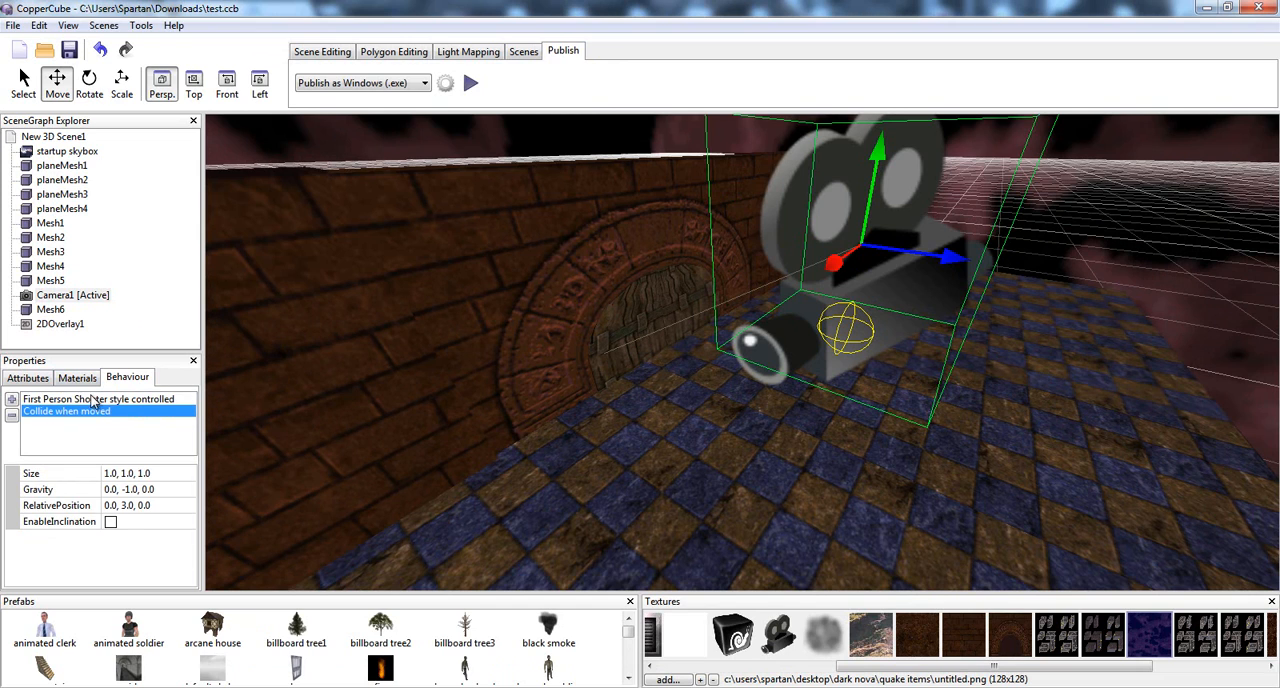
click(80, 401)
scroll(724, 382, up, 1)
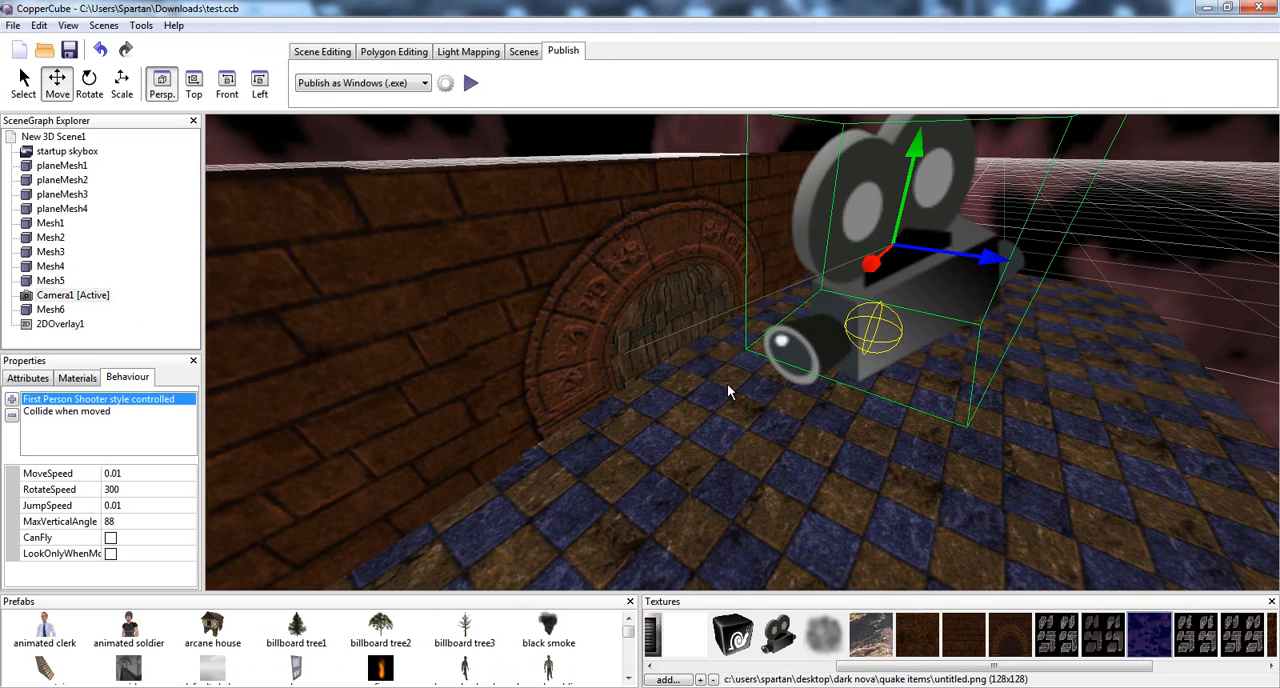
Select the door half Mesh3 and inspect the target and action settings of its proximity behaviour
scroll(726, 383, up, 3)
click(630, 328)
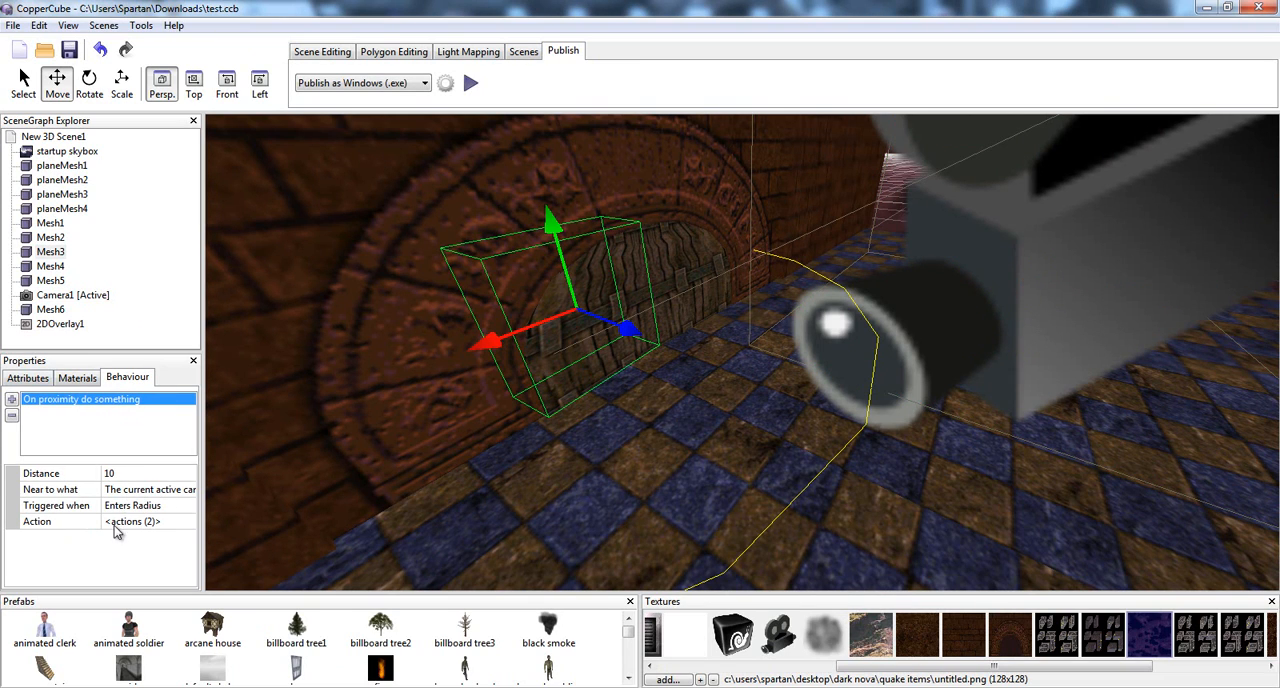
click(140, 490)
click(140, 490)
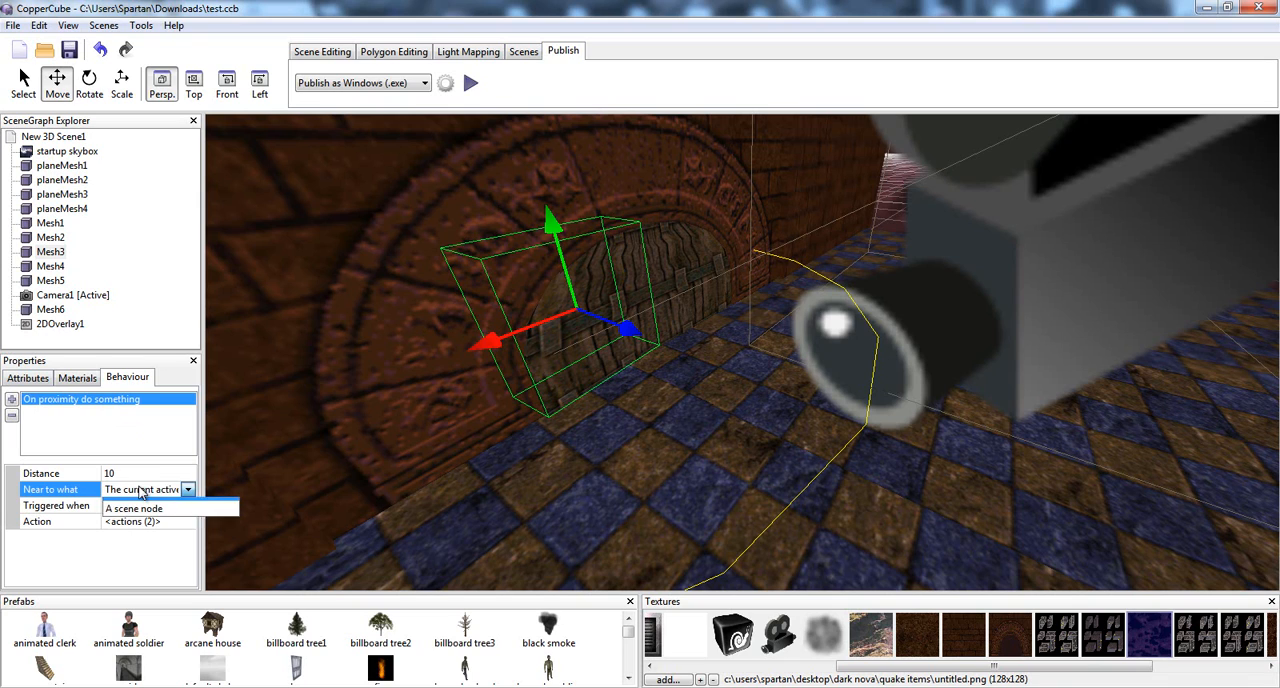
click(140, 490)
click(133, 522)
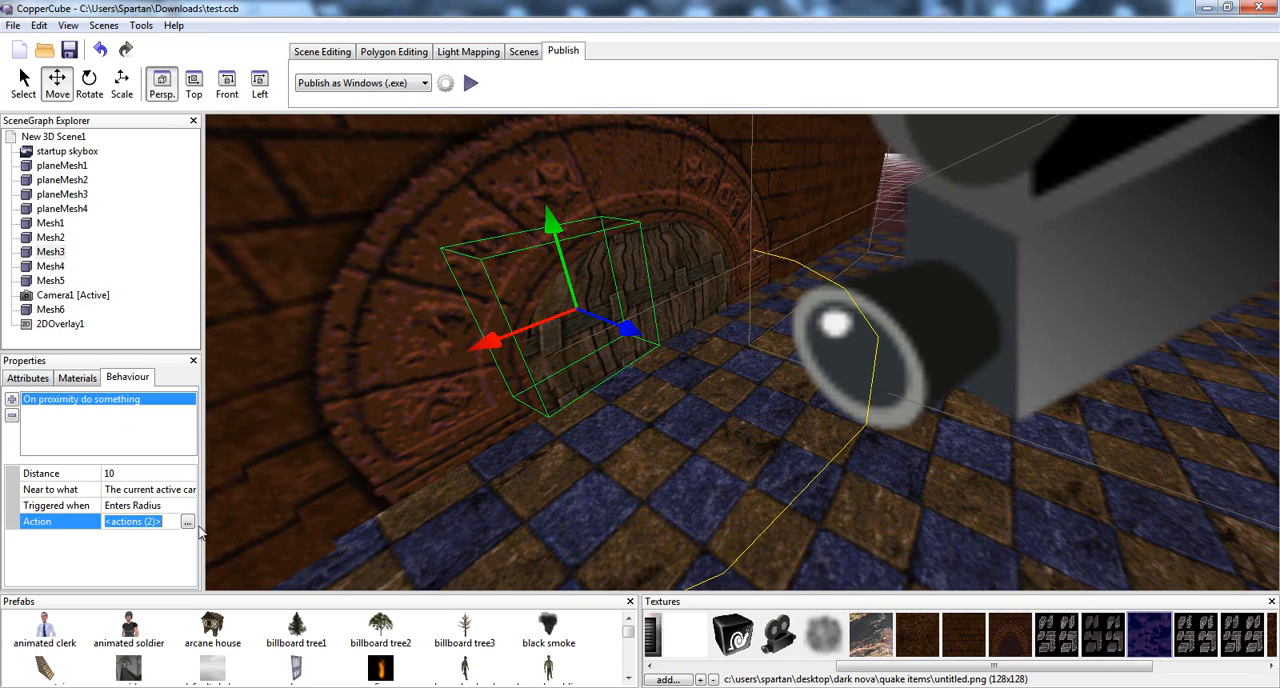
Open the door's proximity action list and review the comparison and value type of its first variable condition
click(187, 522)
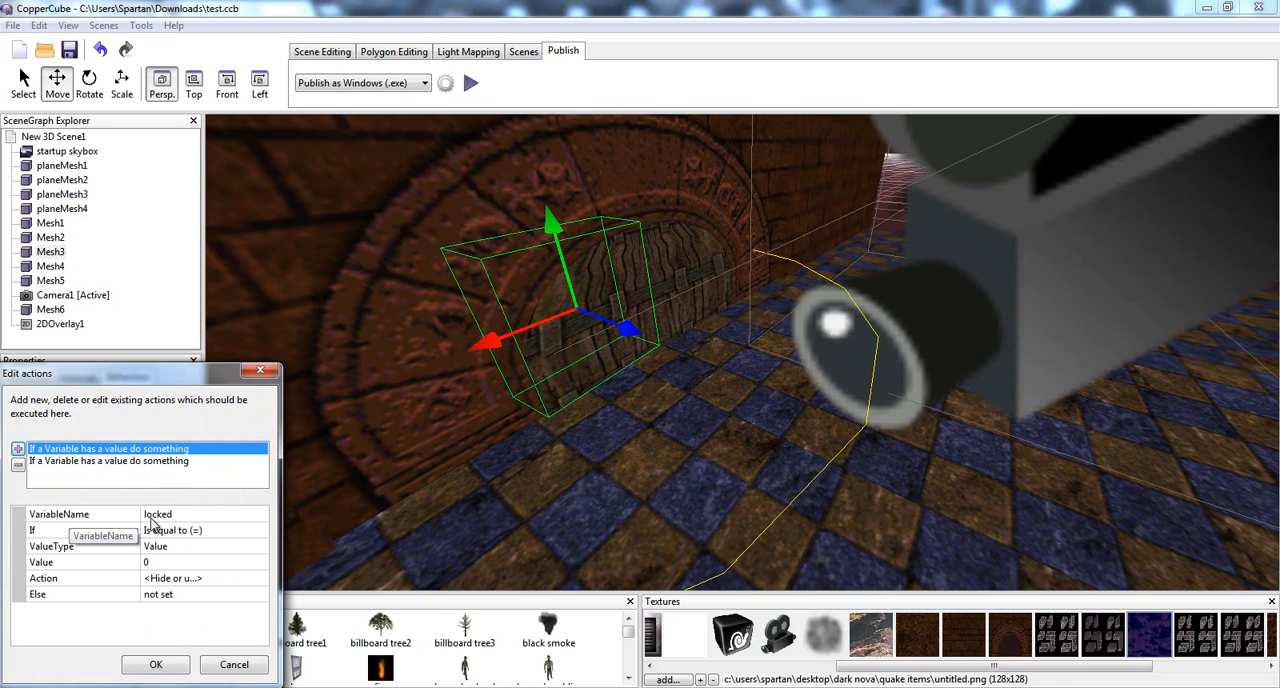
click(38, 536)
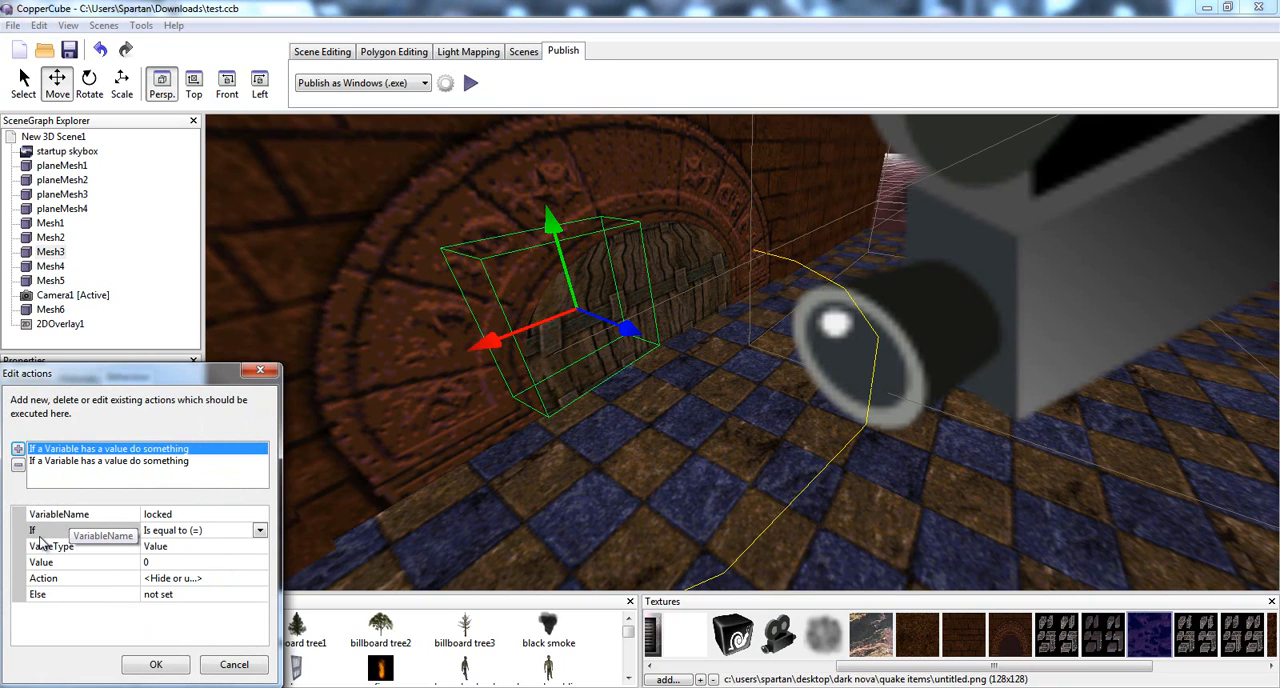
double_click(157, 549)
click(157, 549)
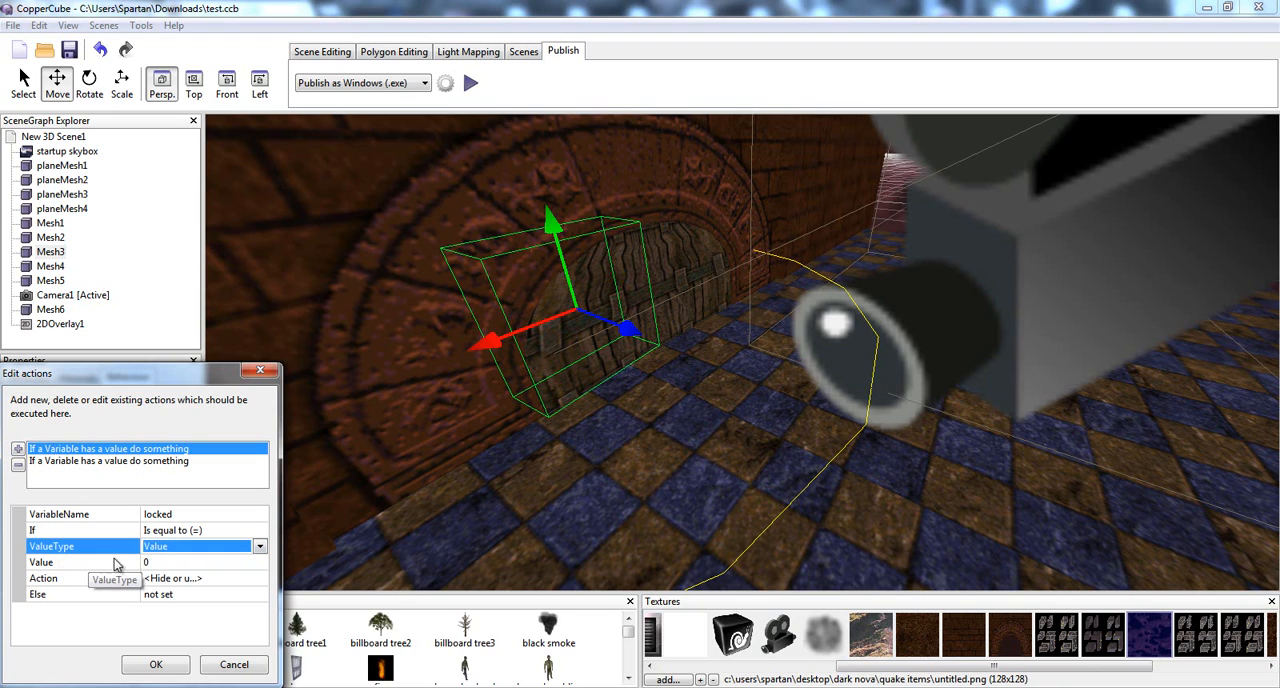
Review the visibility action nested in the first variable condition, including its target scene node, and close it
click(172, 580)
click(258, 580)
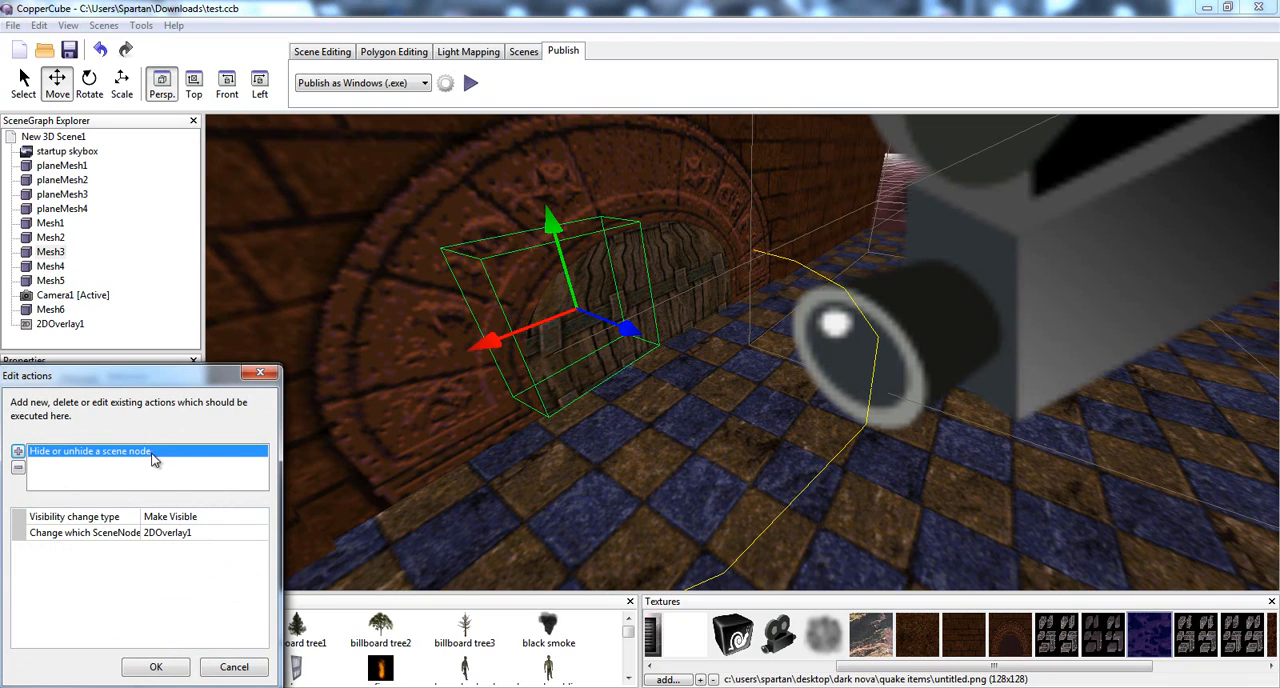
click(177, 518)
click(177, 536)
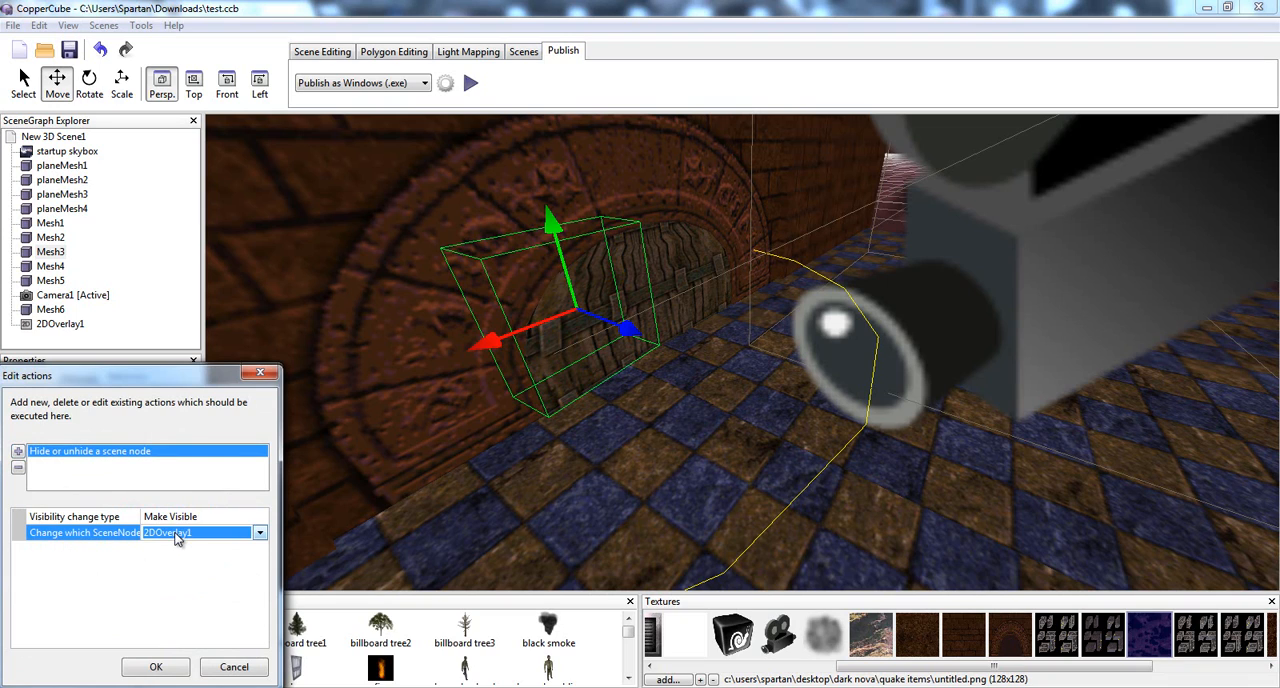
click(177, 534)
click(177, 535)
click(157, 667)
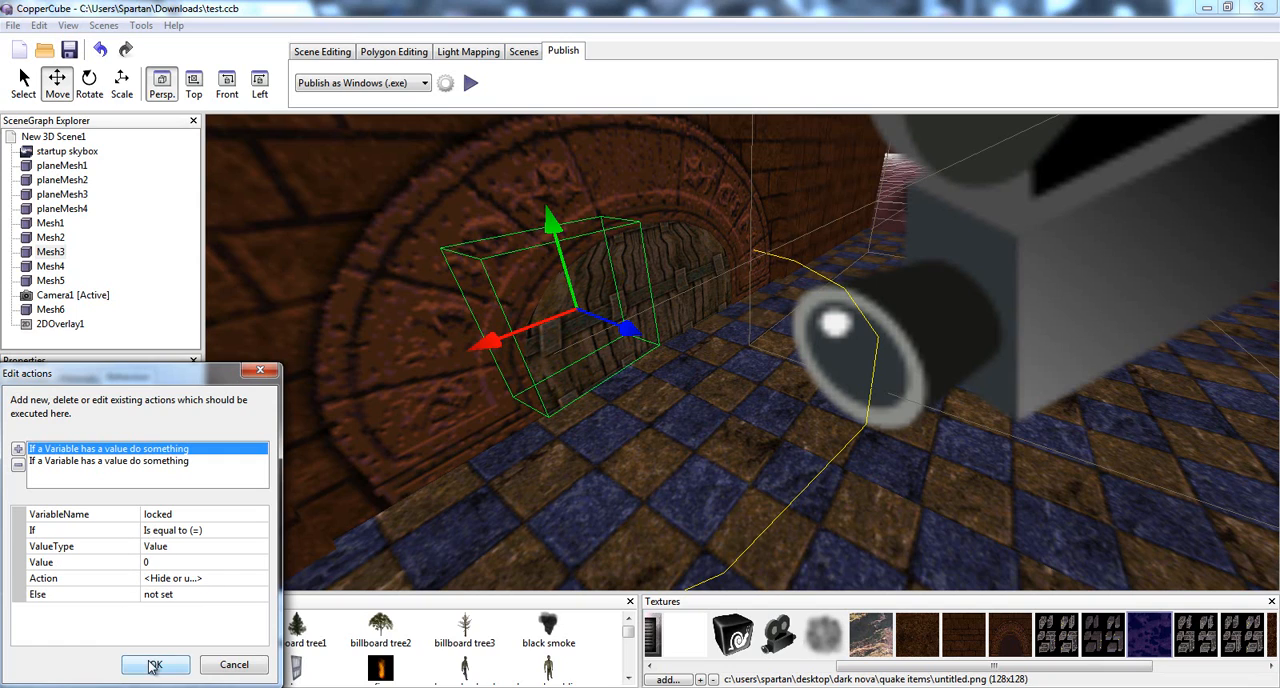
Compare the door's two variable conditions and find the "If a Variable has a value do something" action among the actions available to add
click(84, 463)
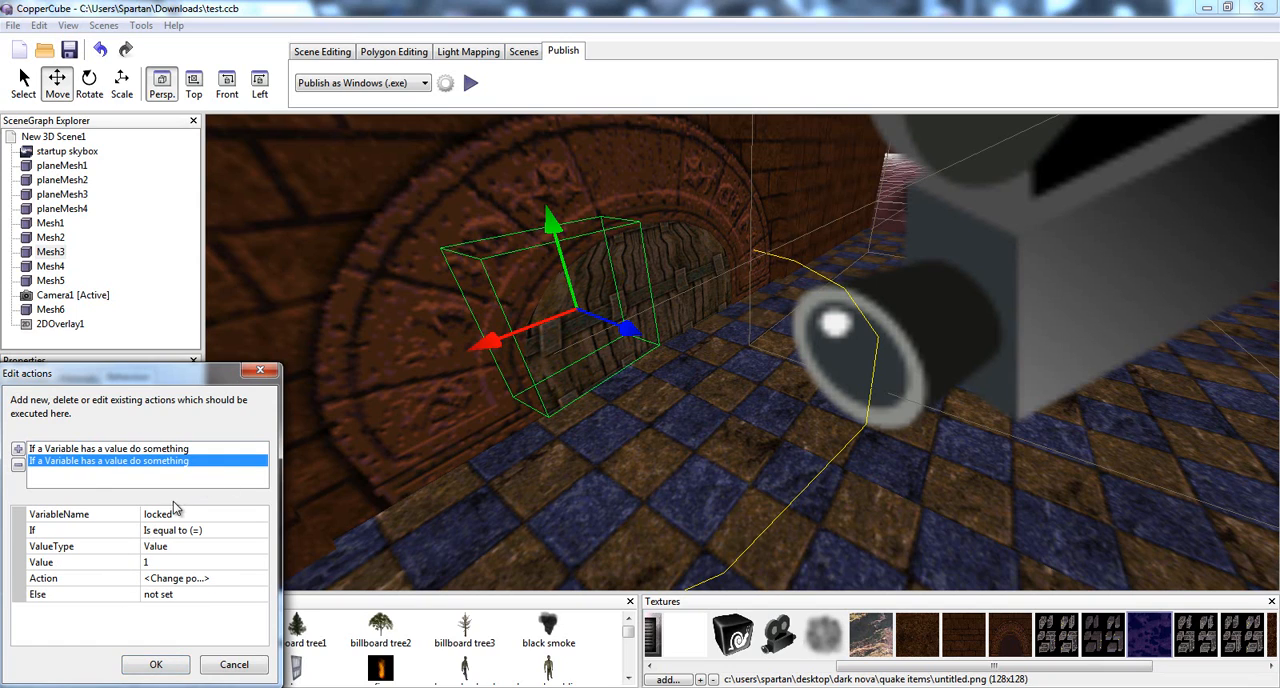
click(18, 449)
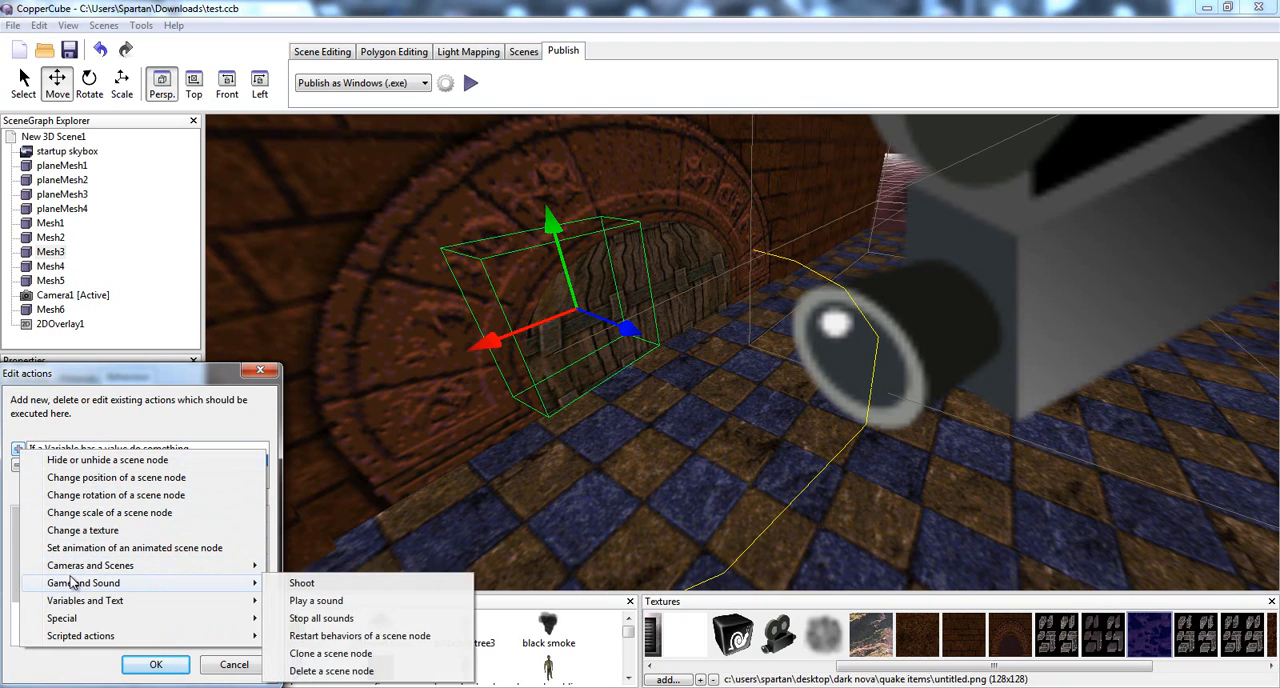
mouse_move(68, 602)
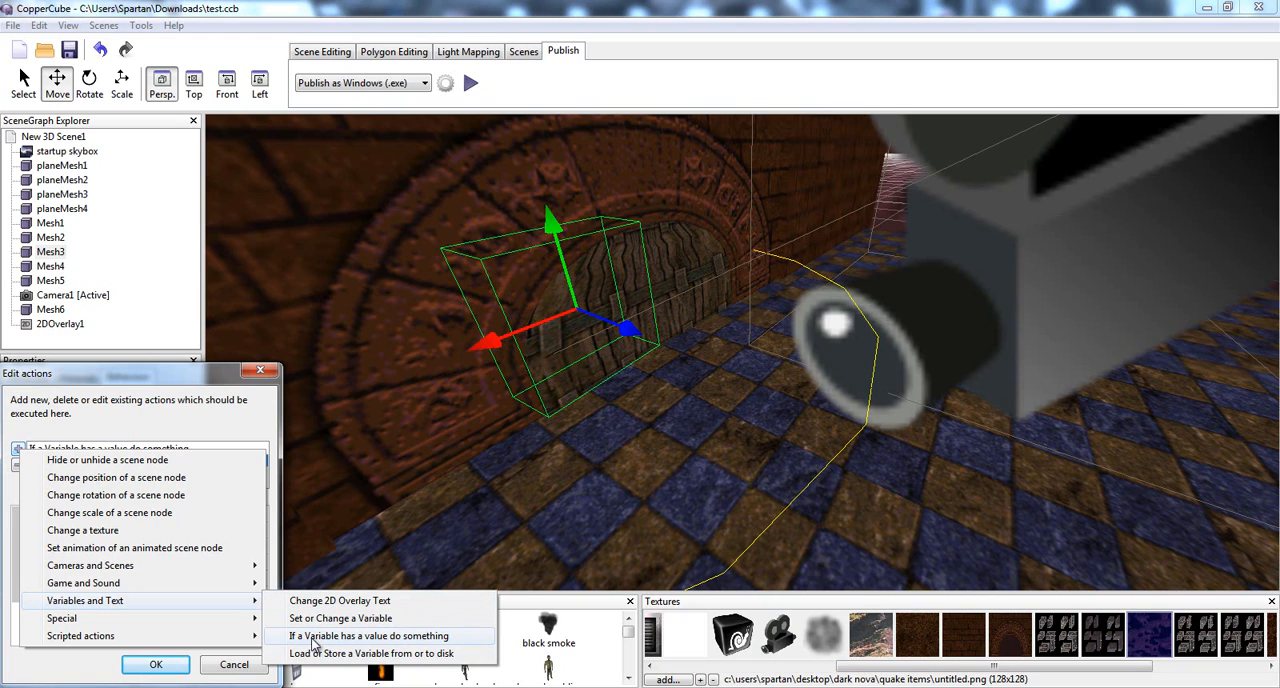
click(390, 645)
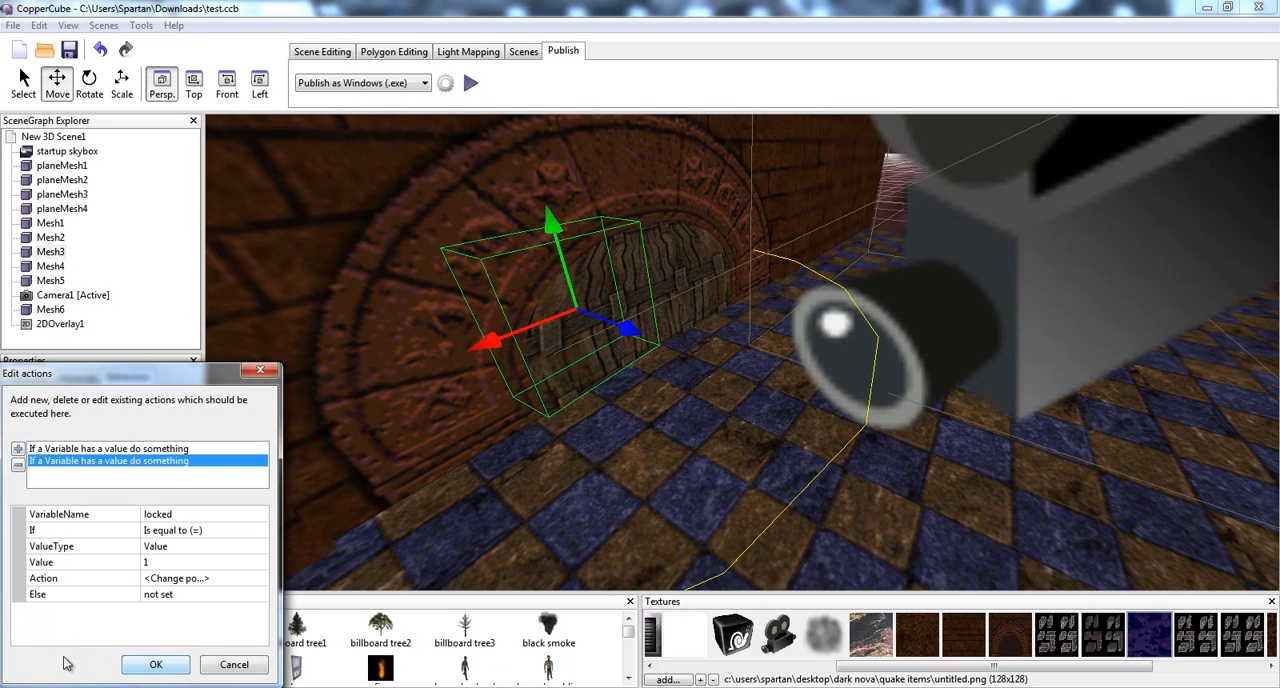
click(75, 449)
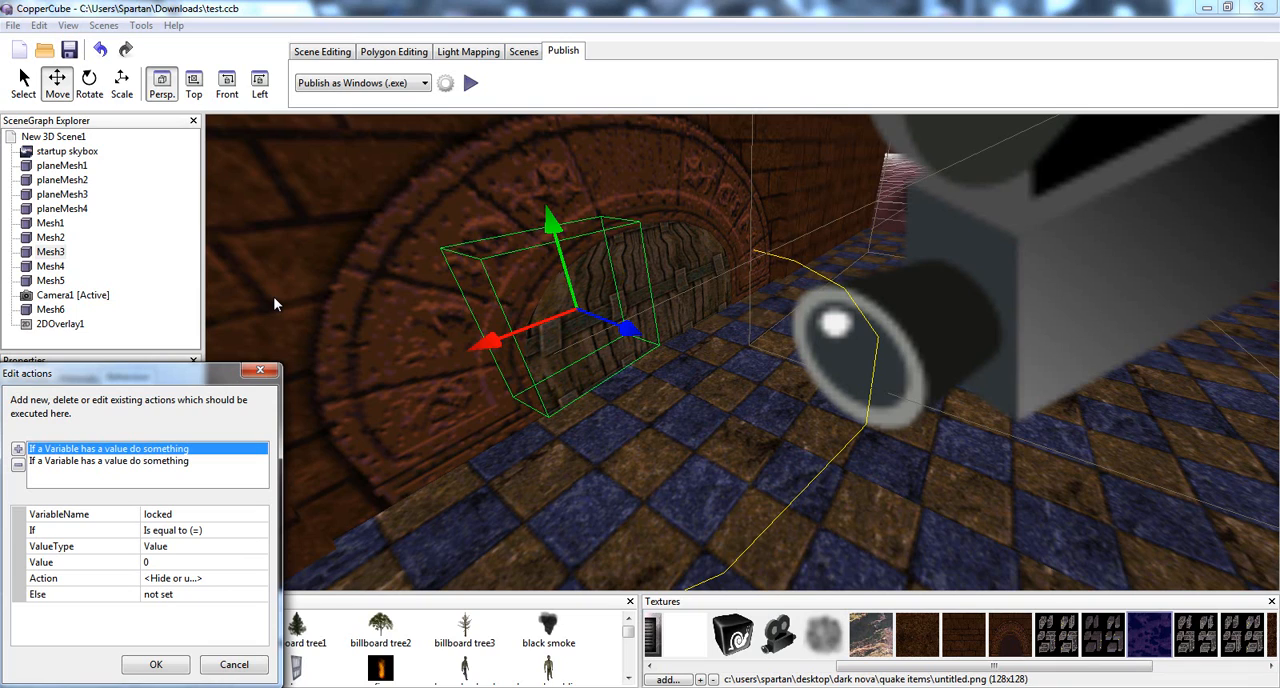
click(80, 462)
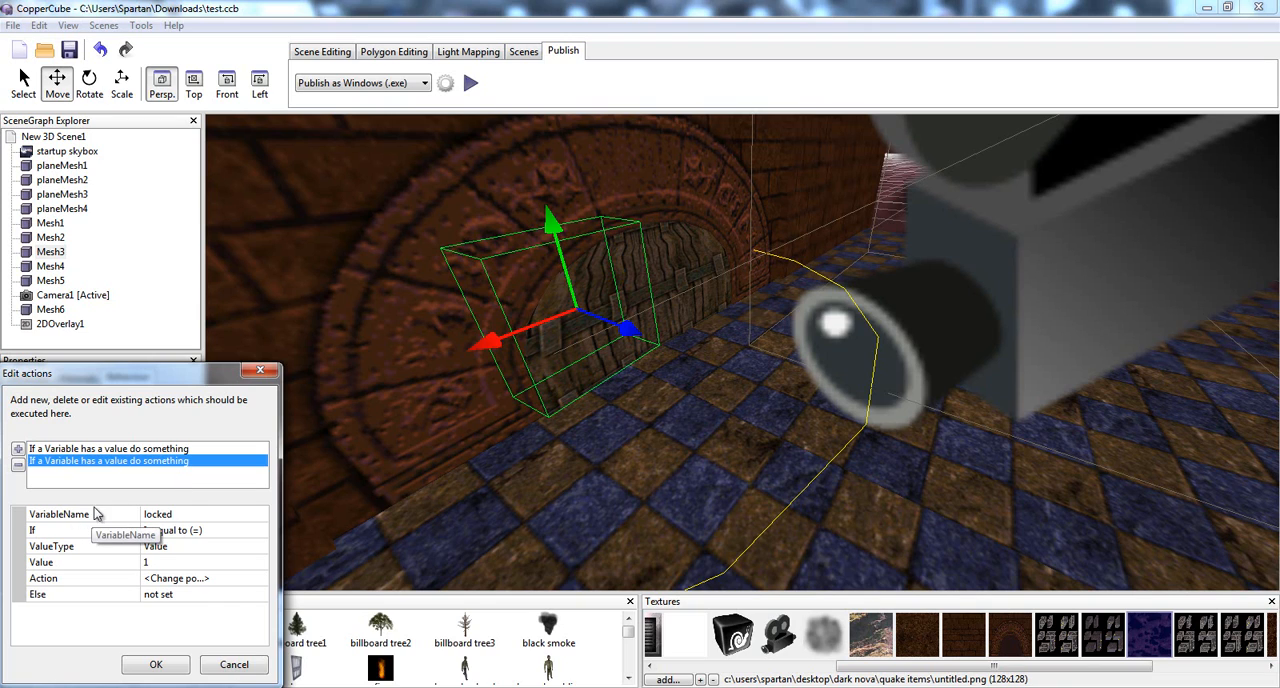
Review the position-change action nested in the second variable condition, and close the door's action list
click(178, 580)
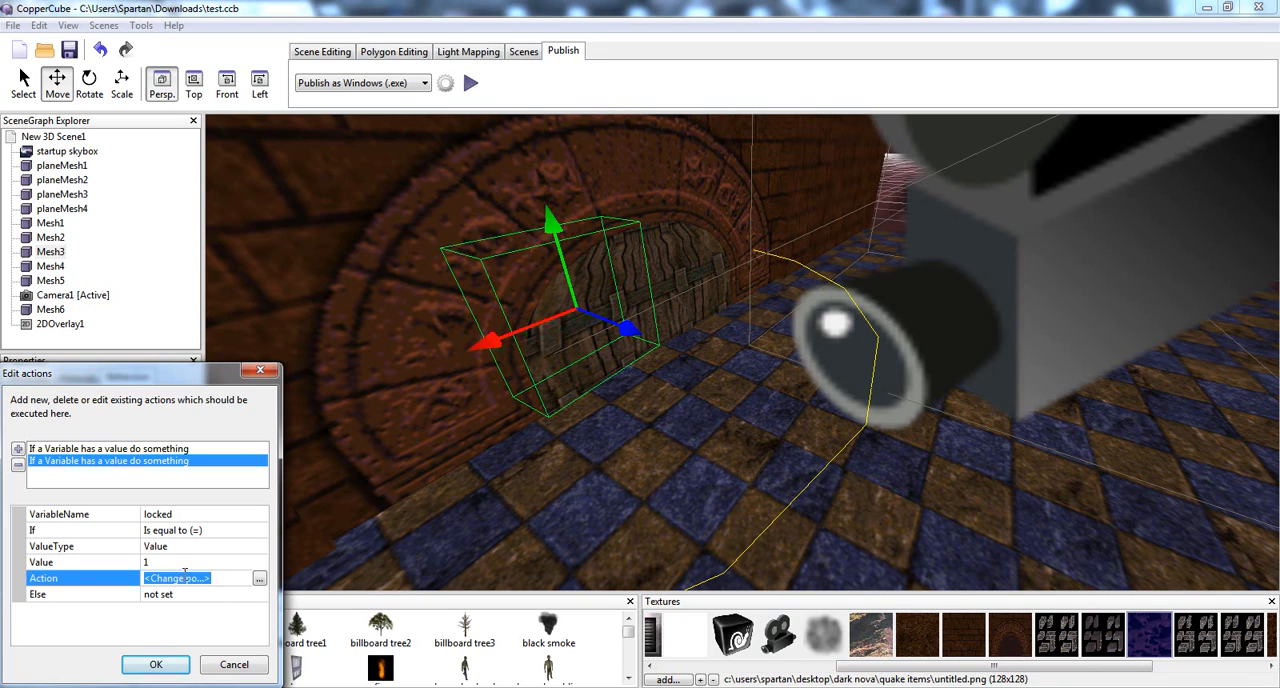
click(259, 578)
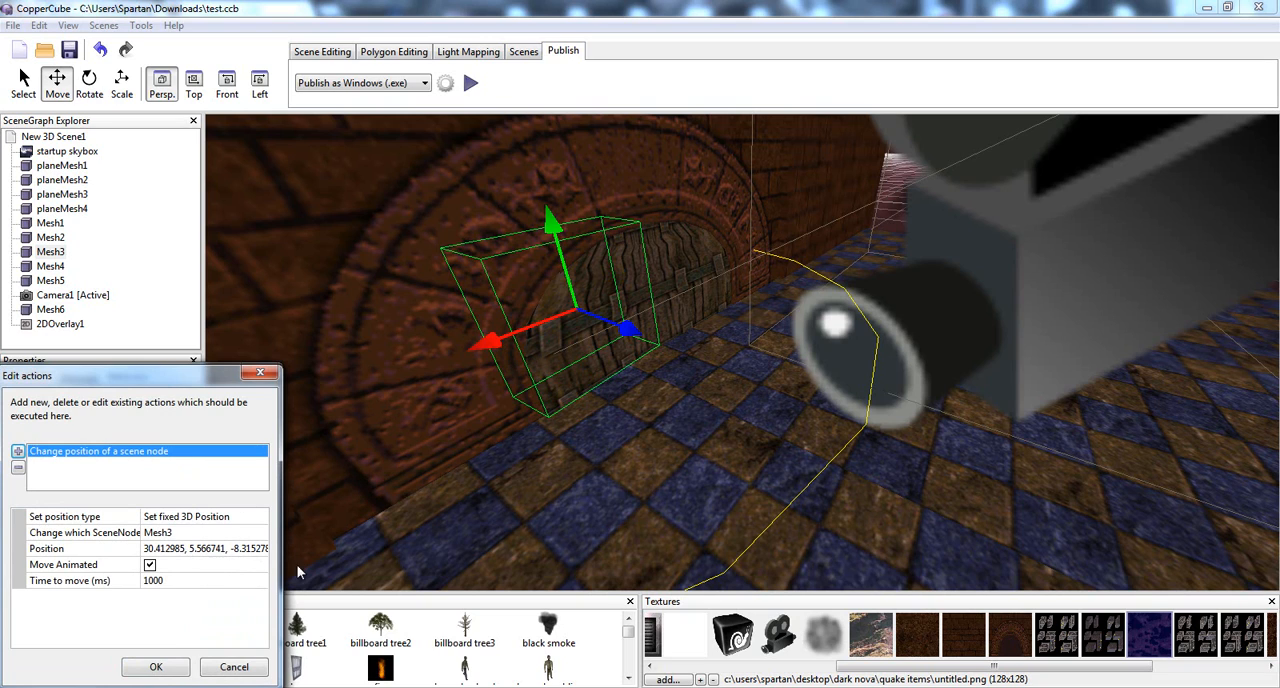
click(156, 667)
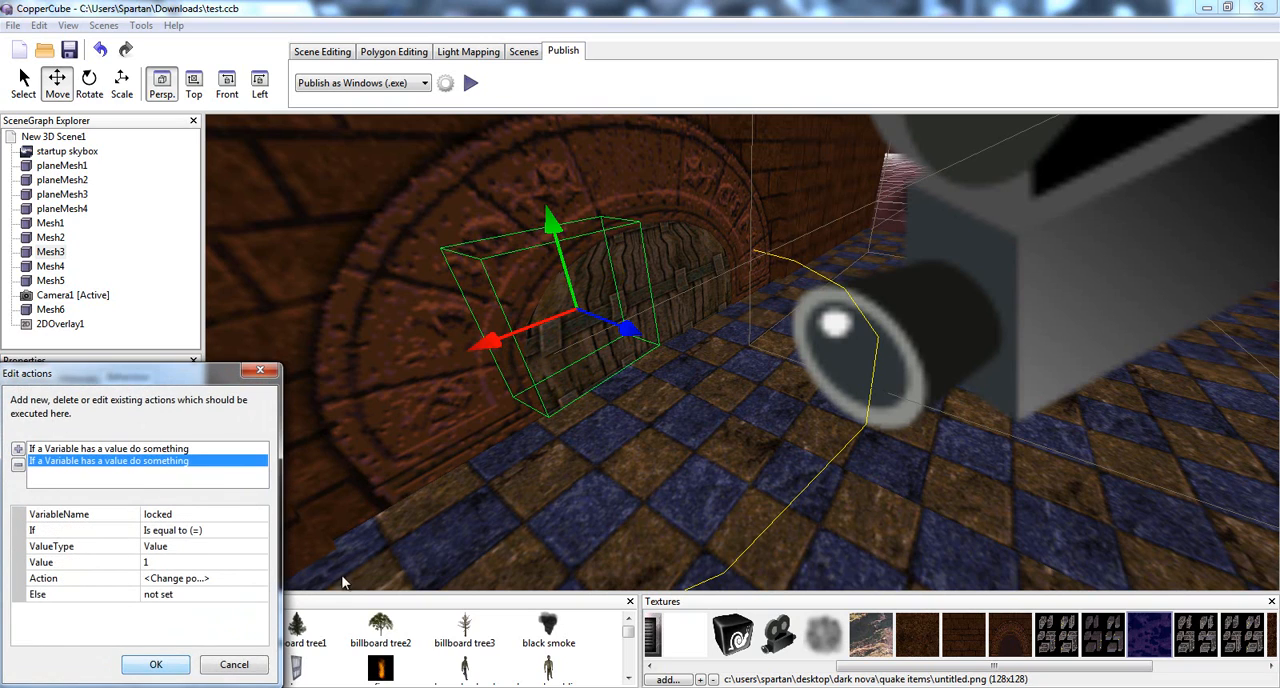
click(158, 665)
Select the small floor object Mesh6 and inspect the target, trigger and action settings of its proximity behaviour
drag(540, 497, 420, 482)
click(612, 363)
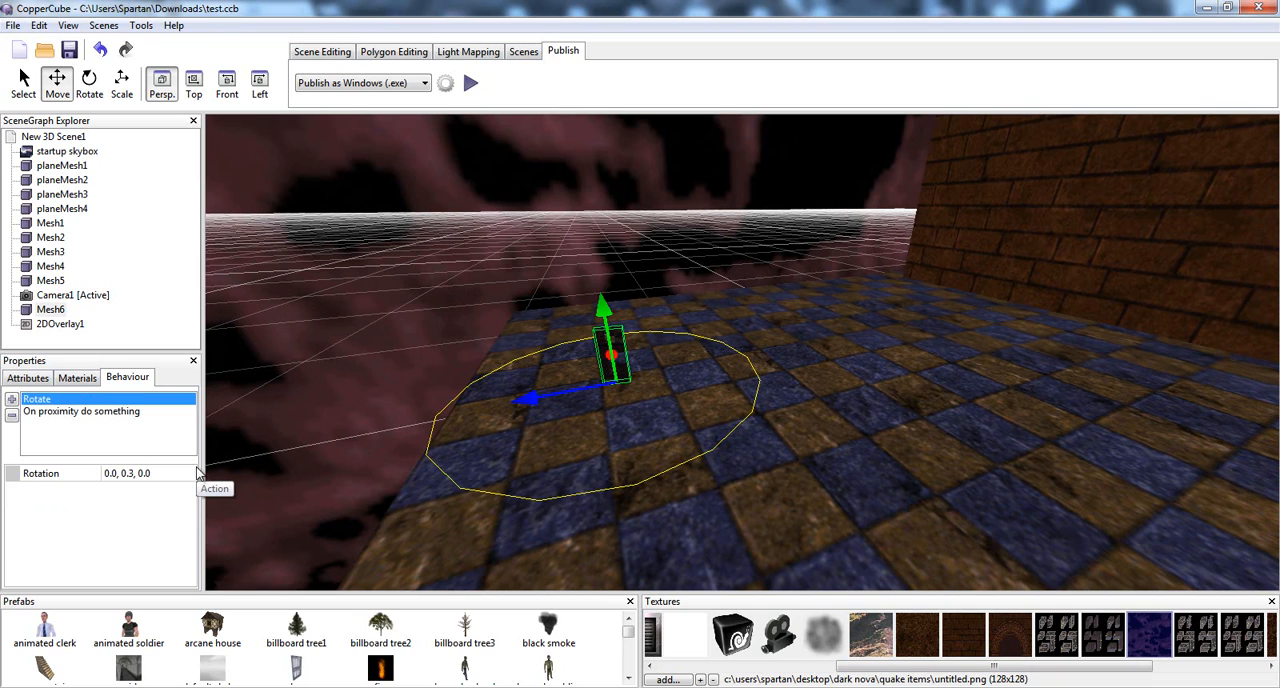
click(64, 412)
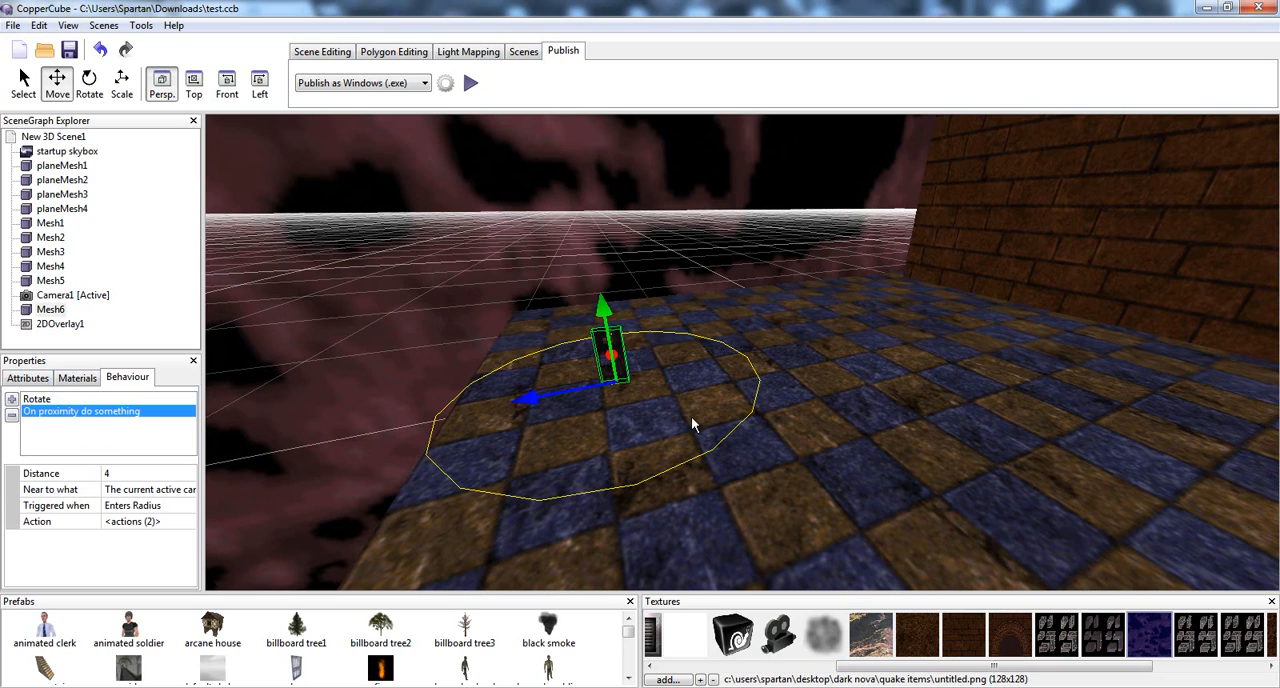
click(146, 521)
click(140, 506)
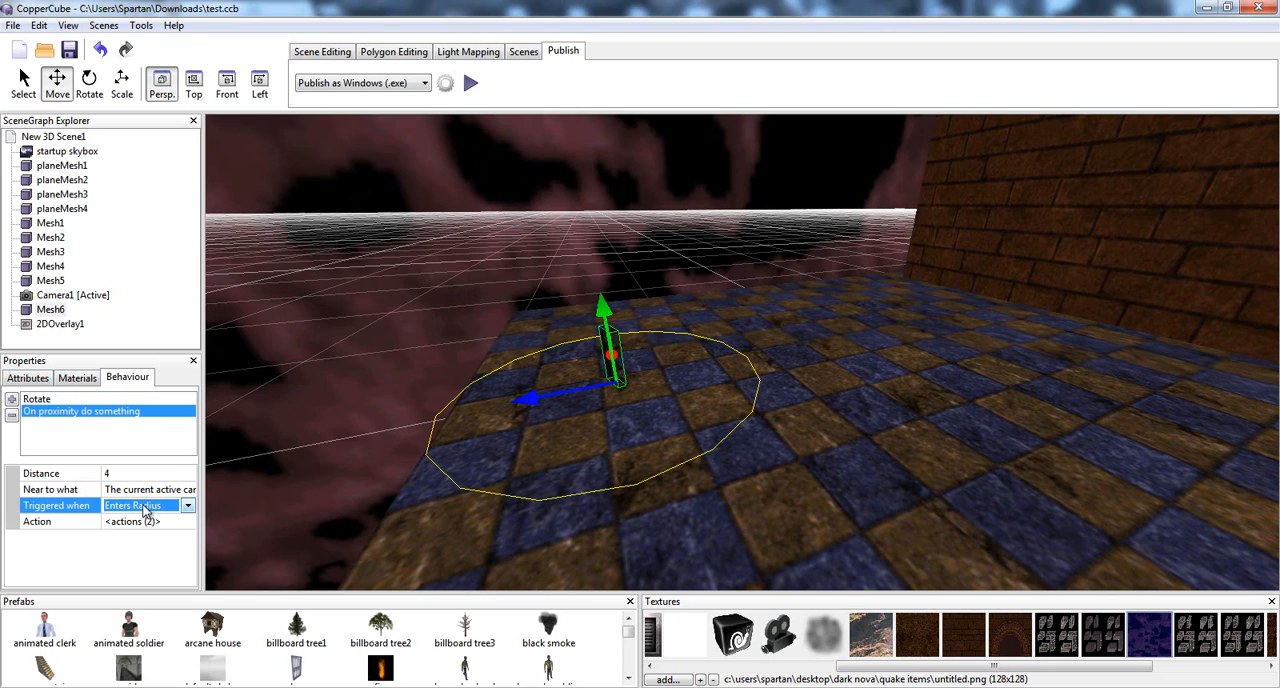
click(110, 490)
click(112, 492)
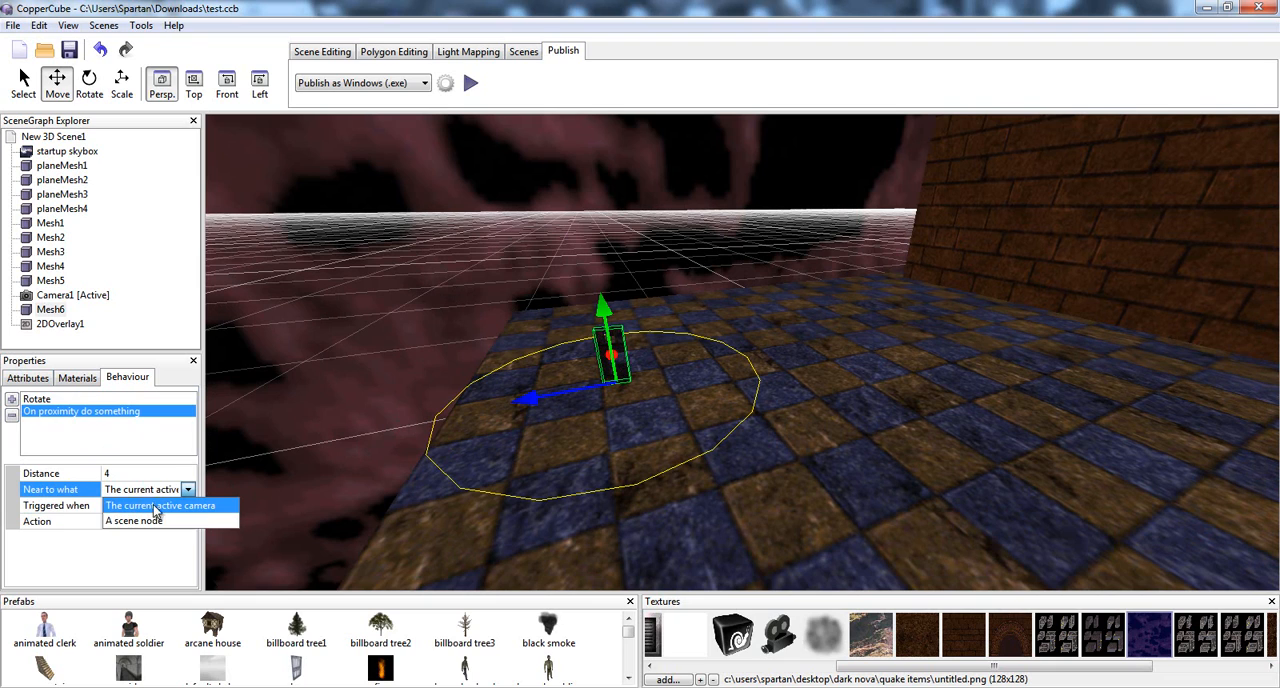
click(152, 507)
click(86, 522)
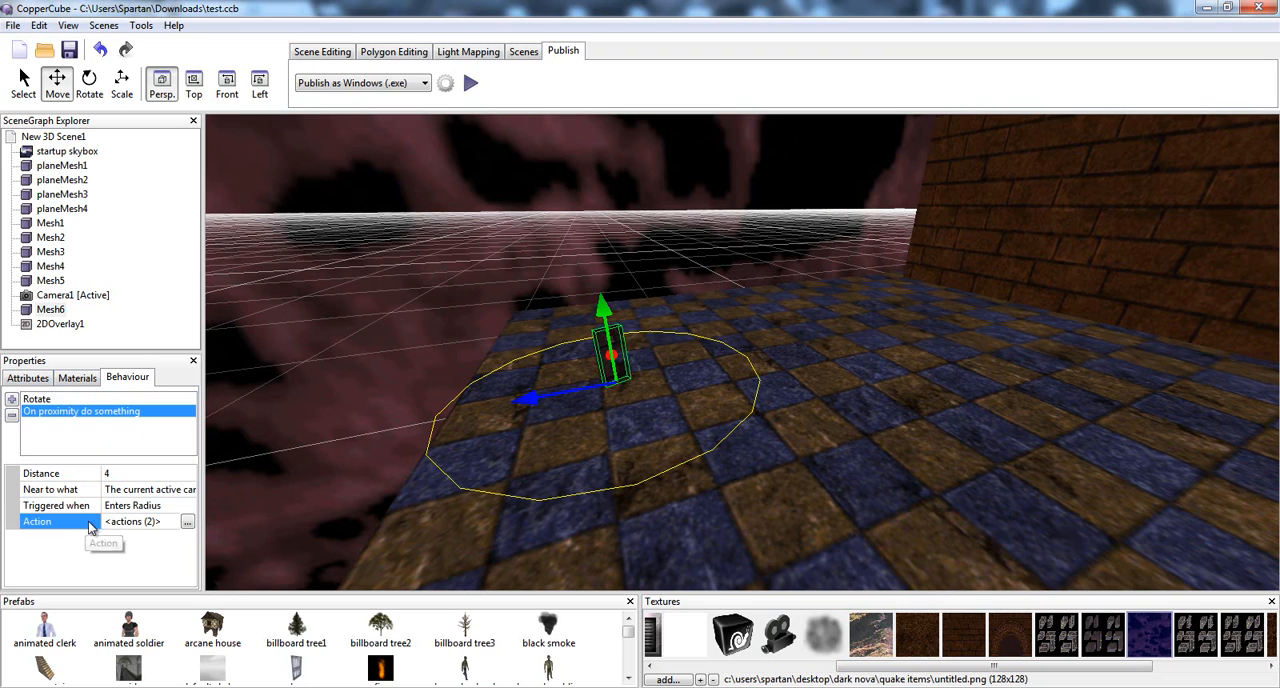
Open Mesh6's proximity action list and review the variable name, operation, value type and value of its Set or Change a Variable action
click(187, 522)
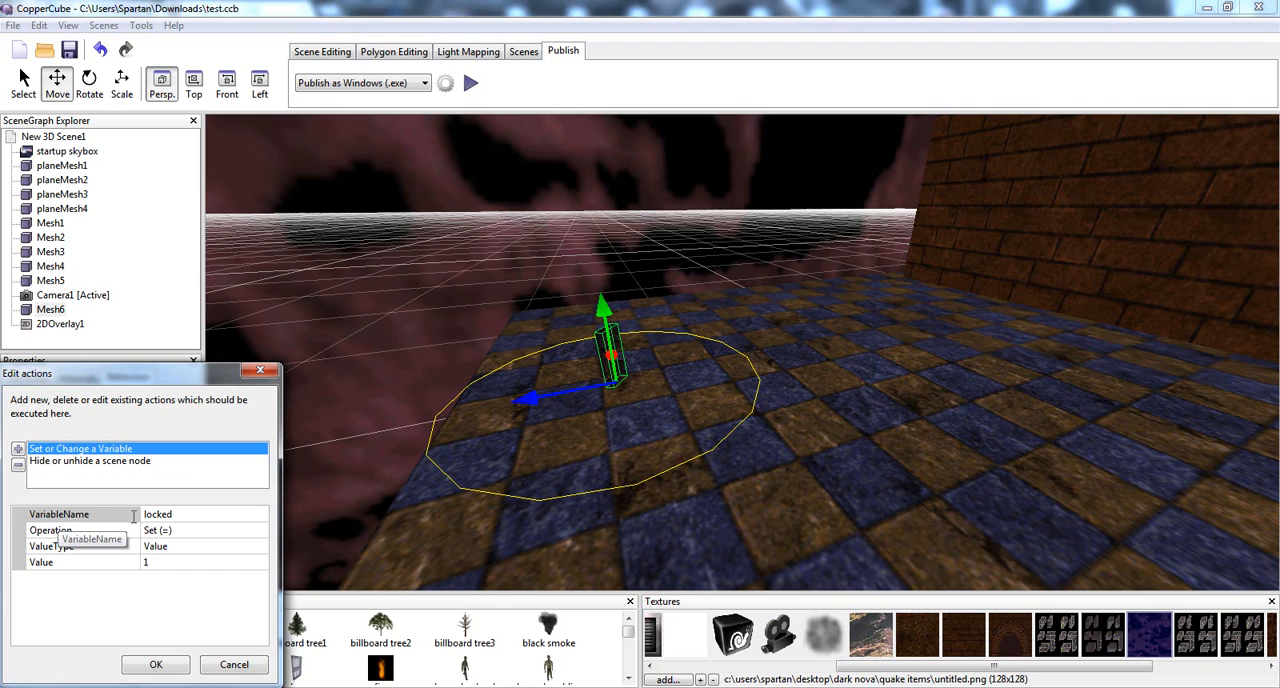
click(170, 515)
click(174, 531)
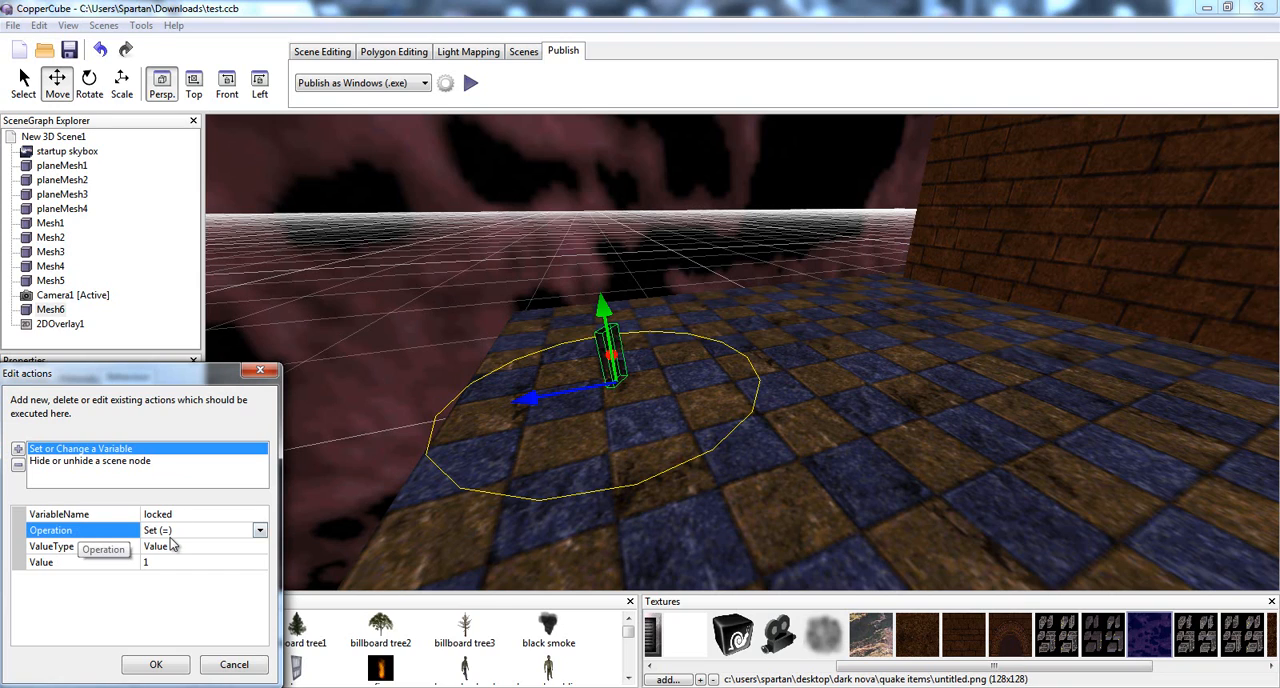
click(62, 549)
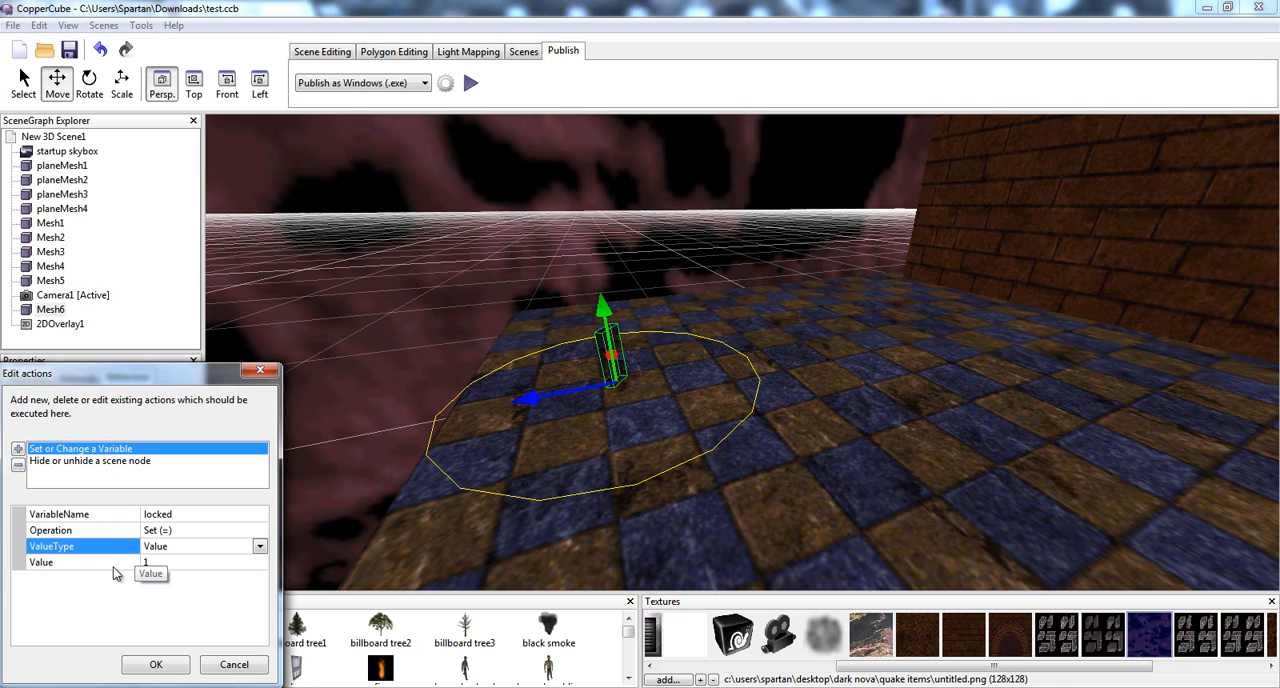
click(187, 563)
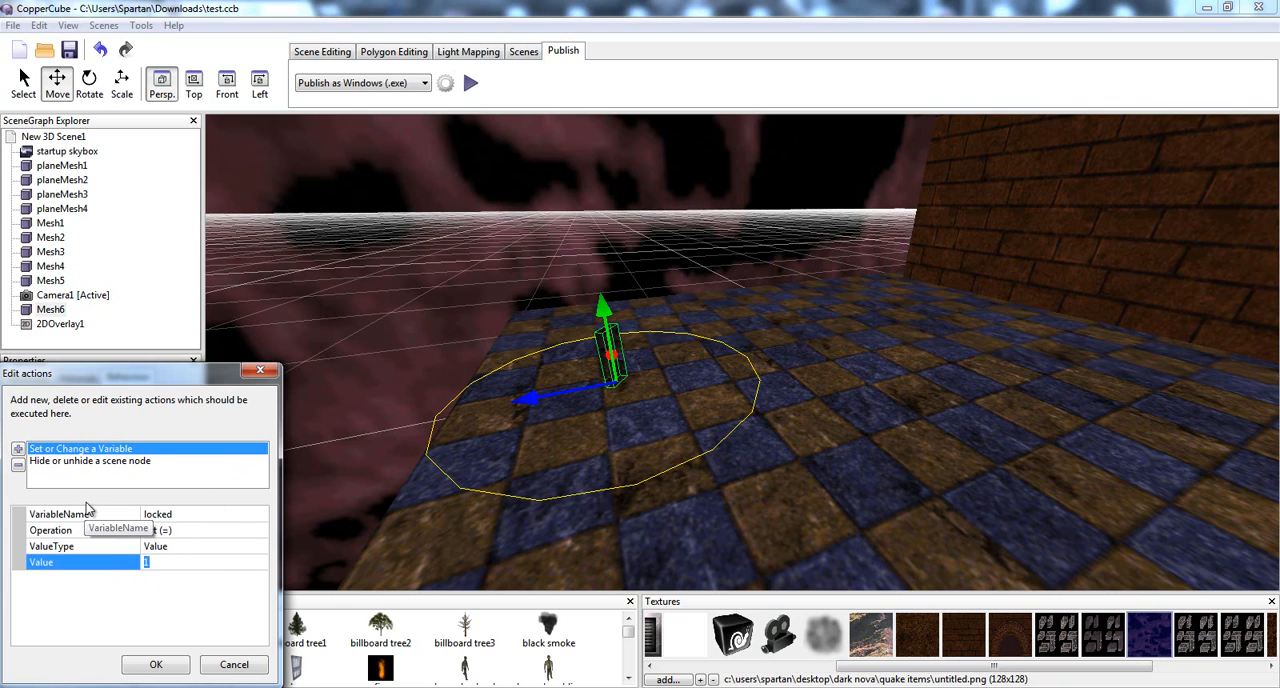
click(174, 515)
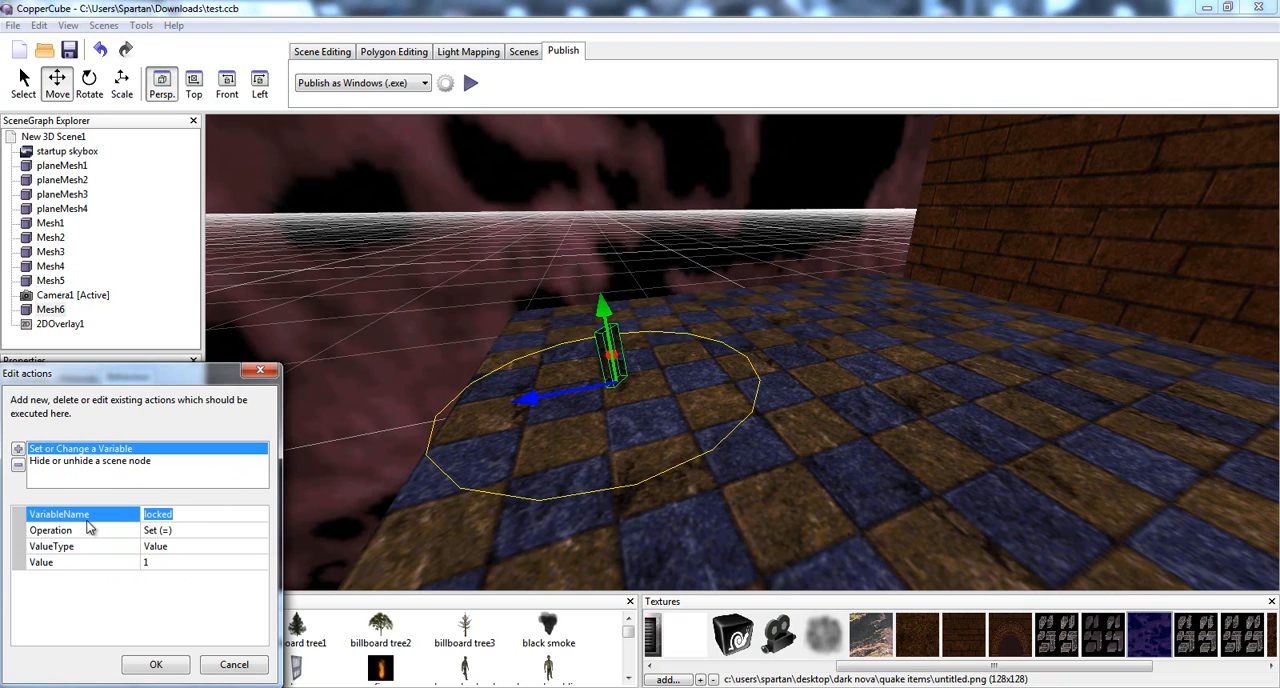
click(177, 563)
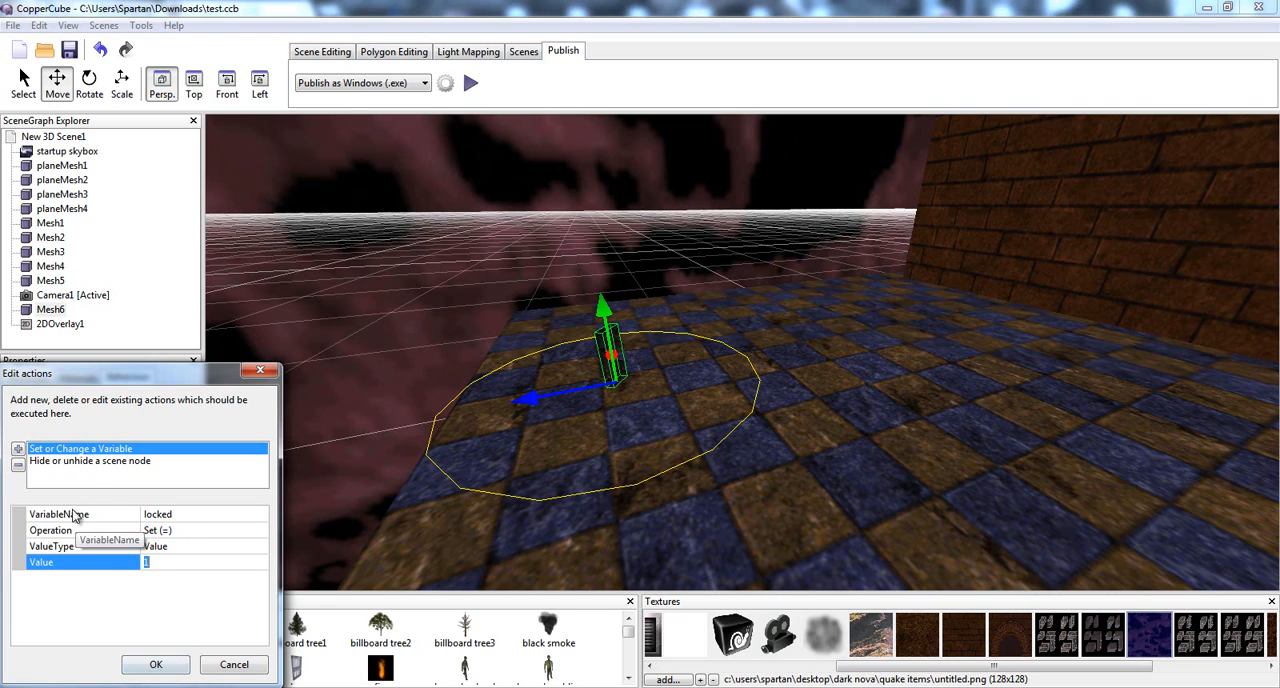
Review the visibility type and target scene node of Mesh6's Hide or unhide action, and close the action list
click(88, 463)
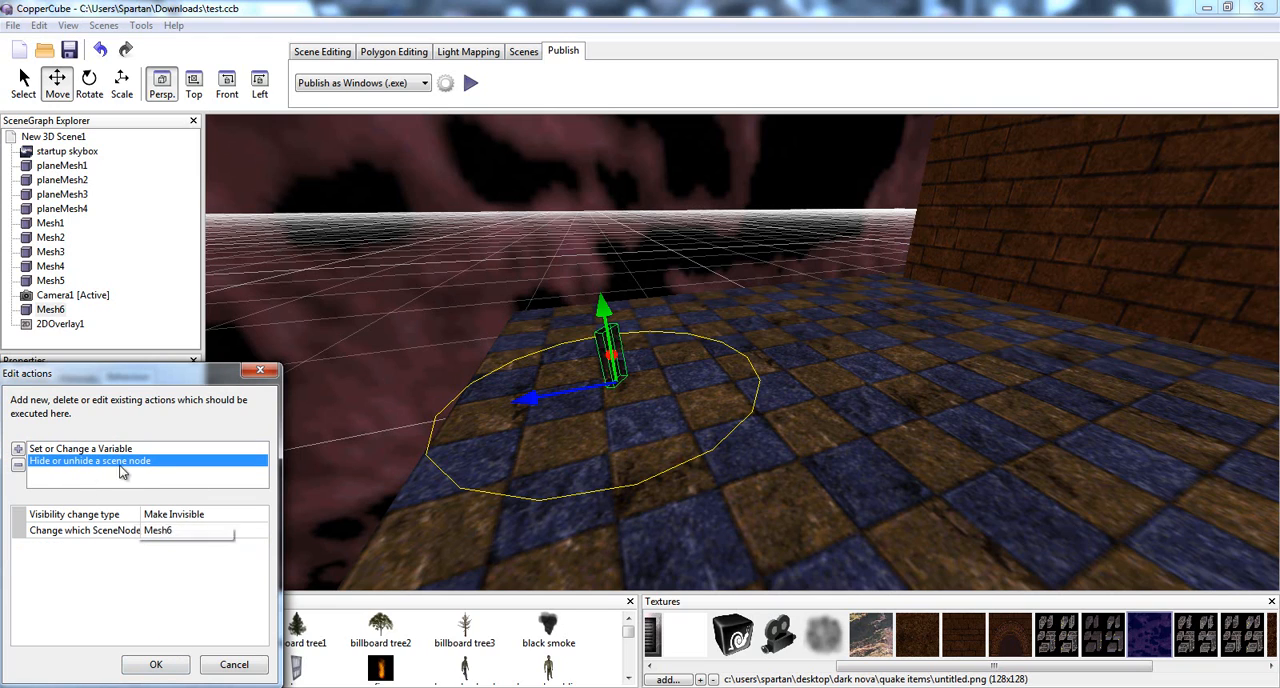
click(186, 522)
click(186, 532)
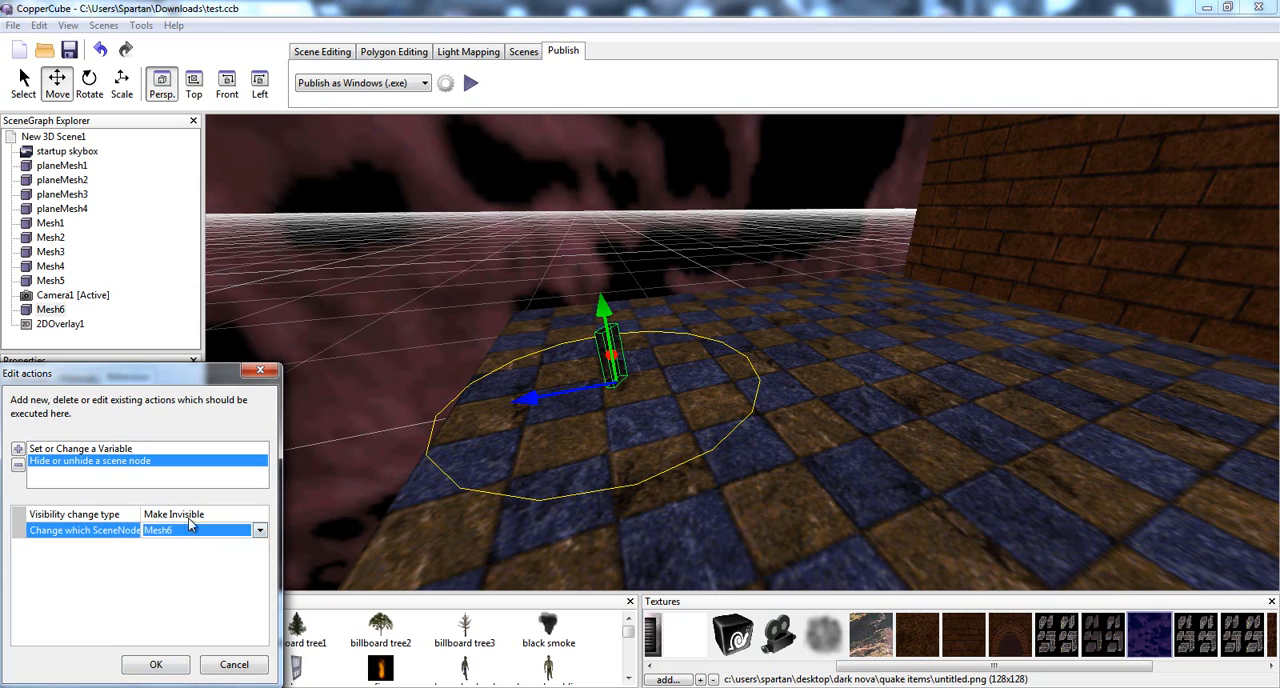
click(169, 665)
Select the door half Mesh3 and open the action list of its proximity behaviour
drag(445, 528, 594, 511)
scroll(560, 503, up, 6)
click(600, 420)
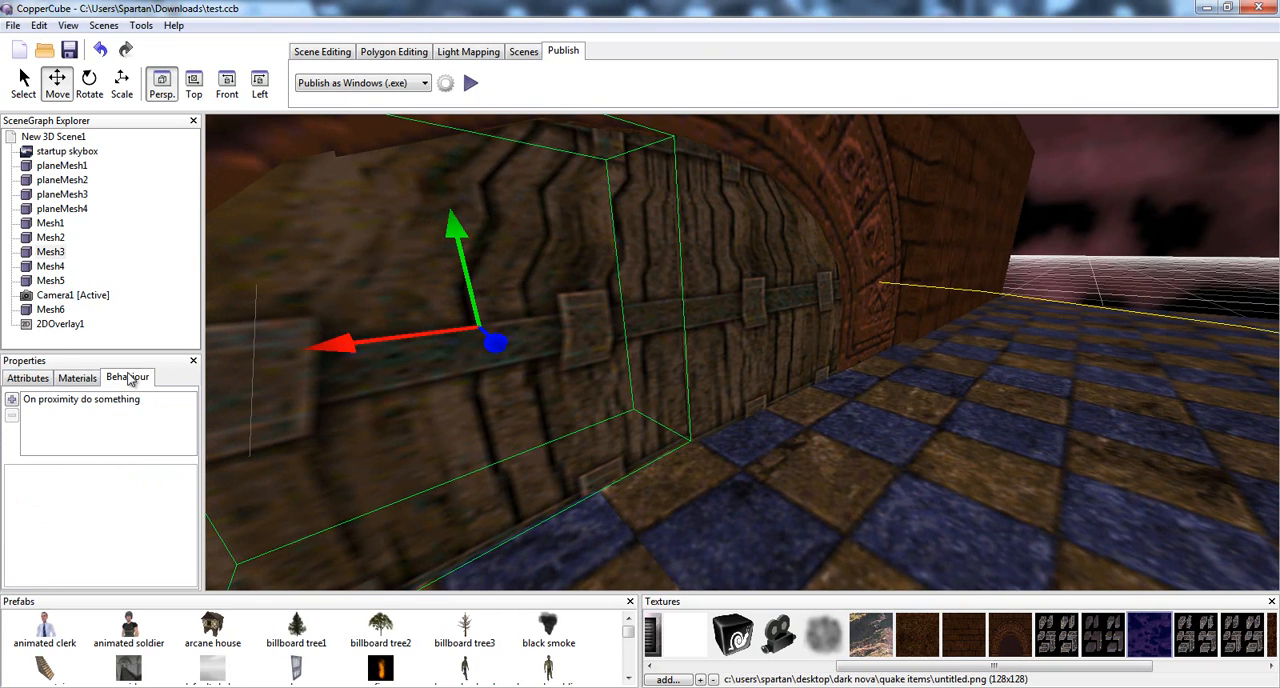
click(80, 400)
click(145, 521)
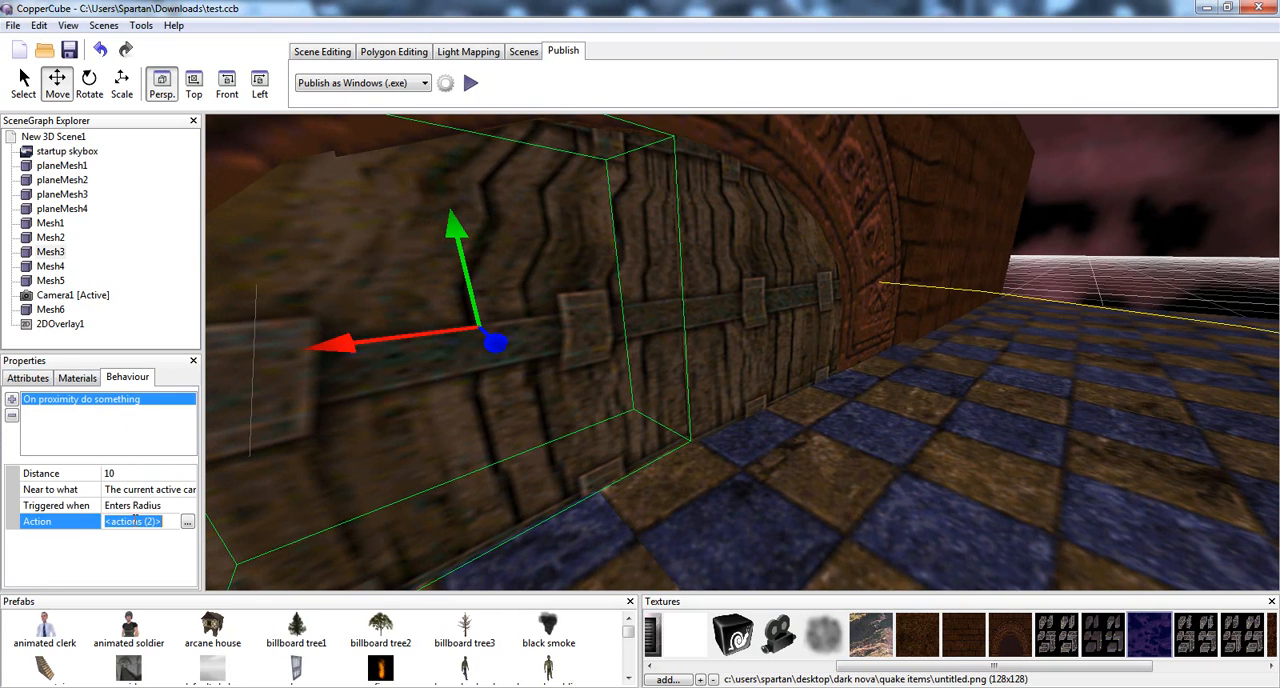
click(187, 522)
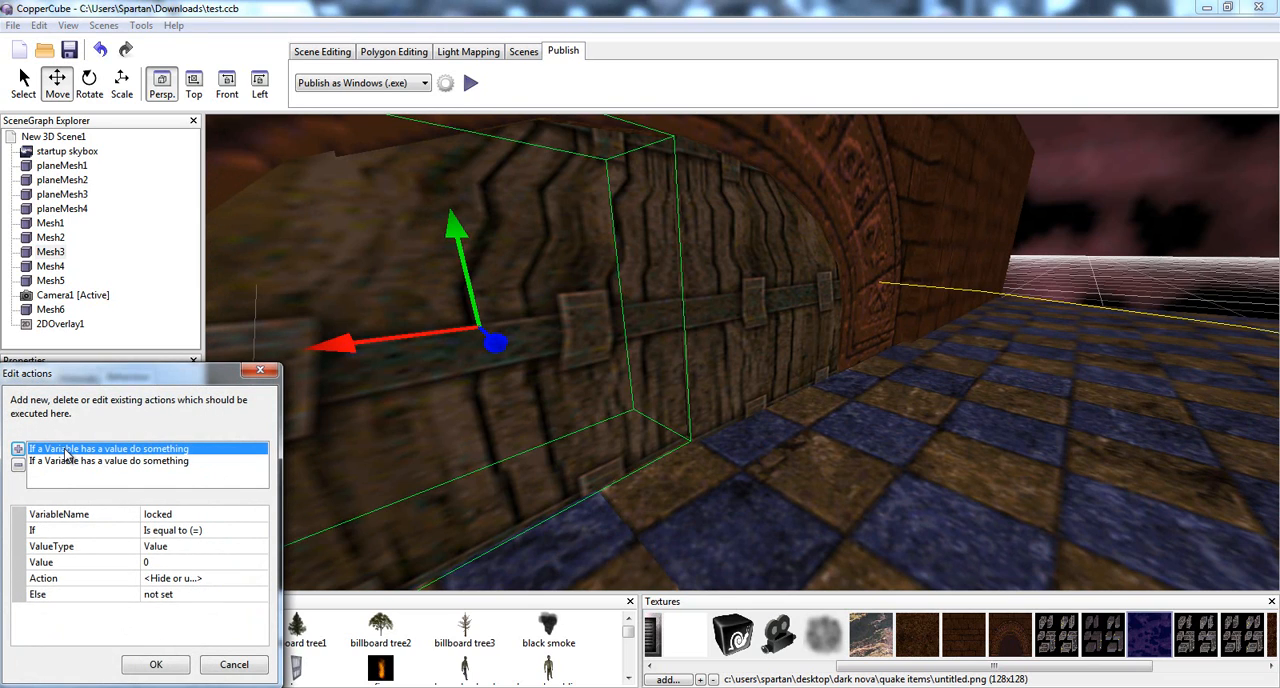
Compare the variable names used by the door's first and second variable conditions
click(172, 514)
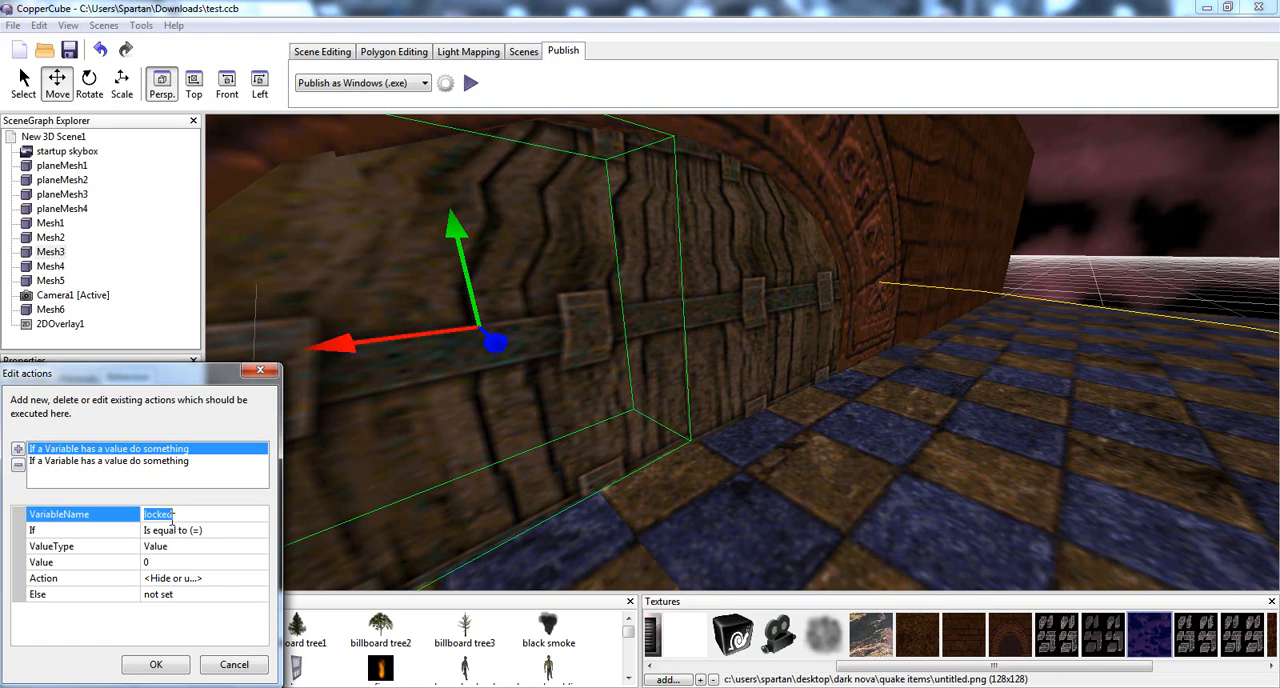
click(92, 462)
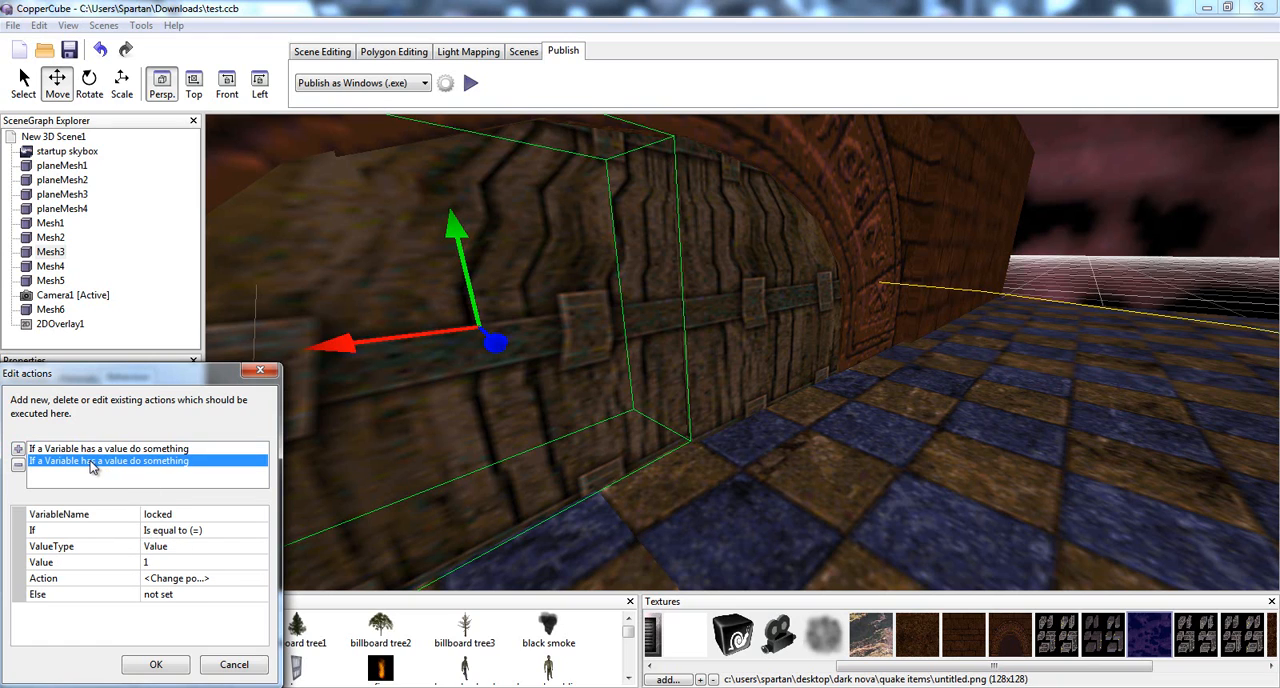
click(146, 515)
text(u)
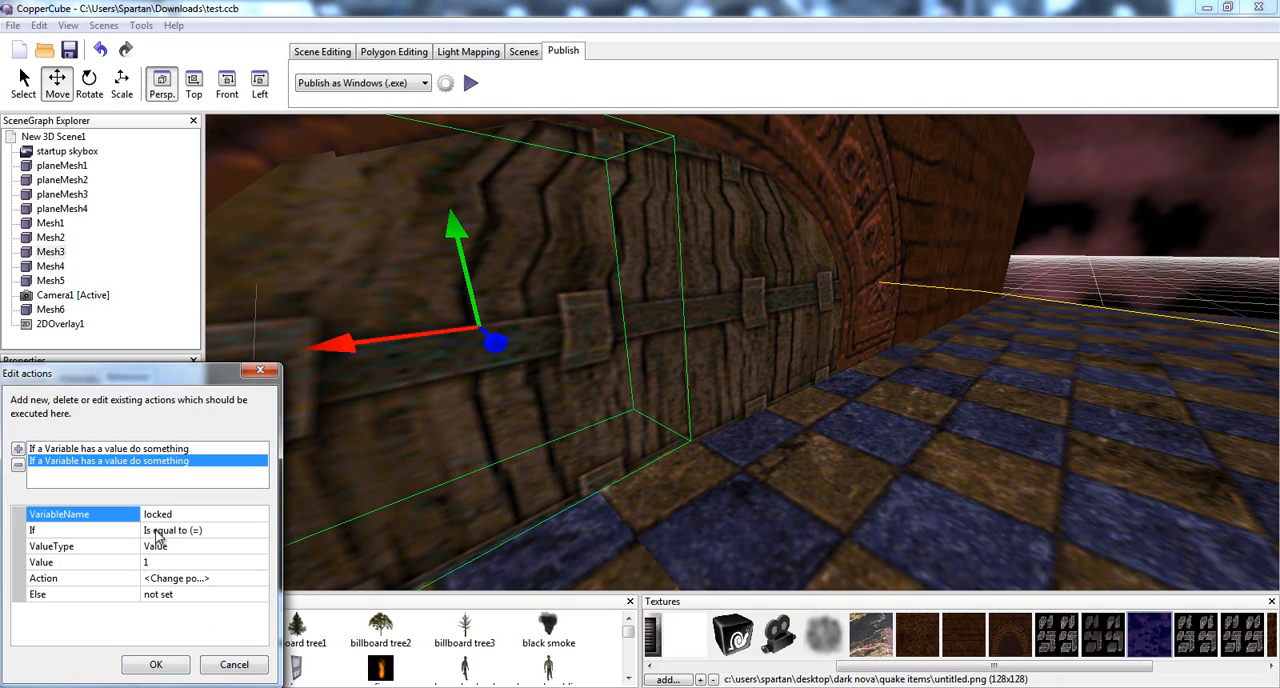
click(86, 451)
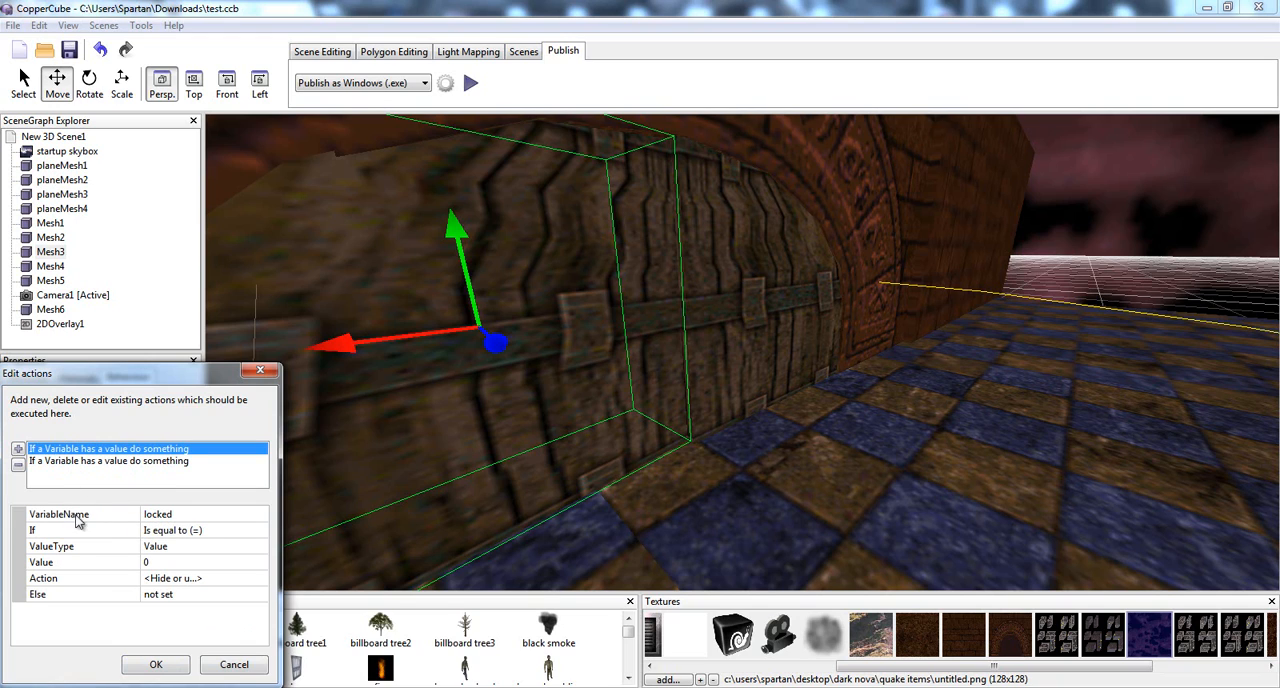
click(150, 514)
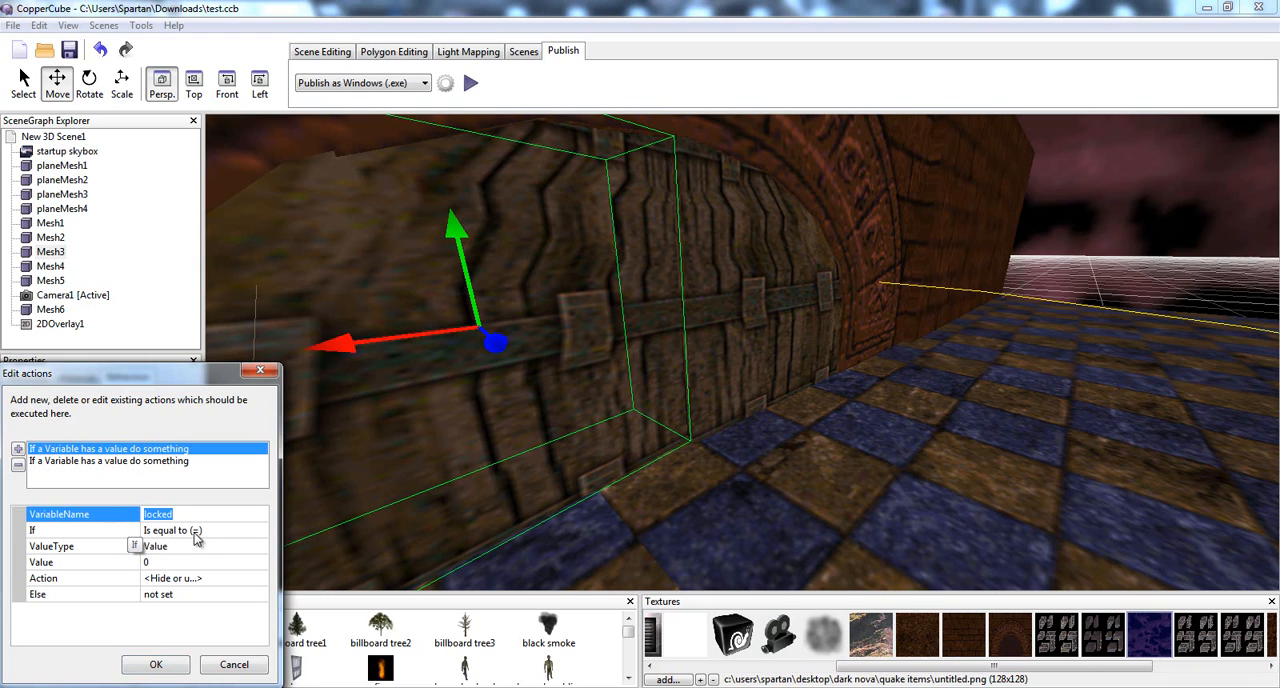
Rename the variable in the door's second condition to unlocked and confirm the action list
click(108, 461)
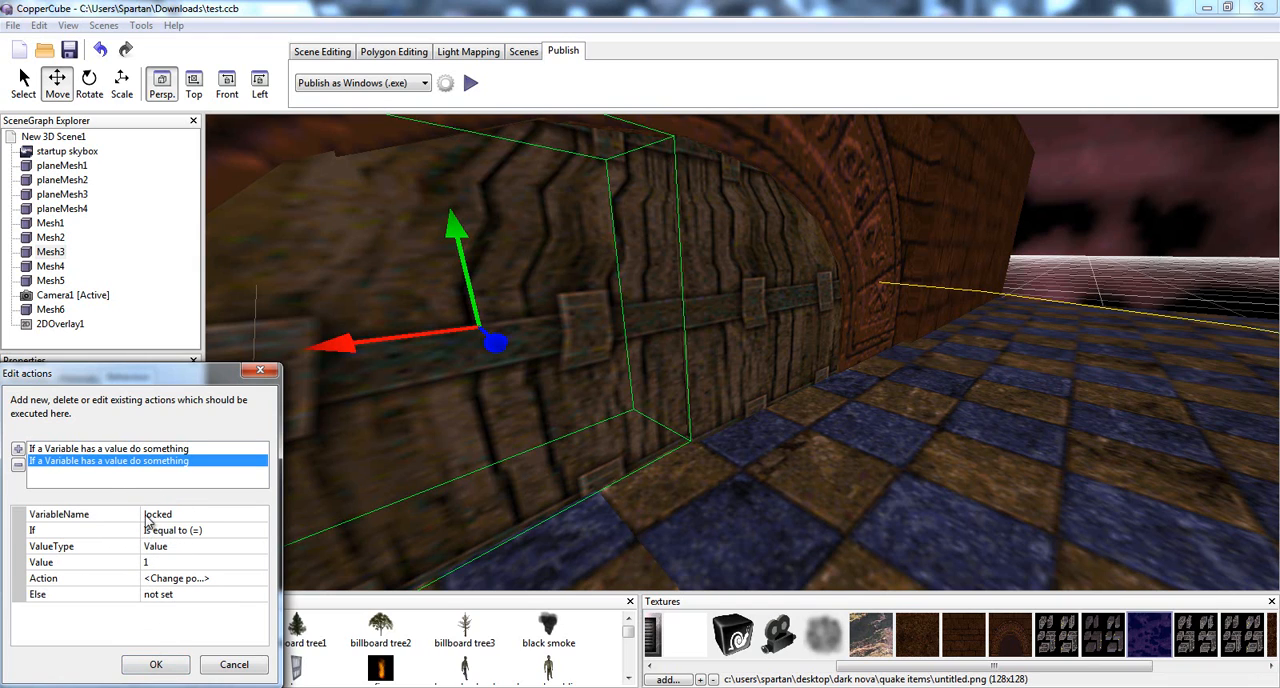
click(146, 514)
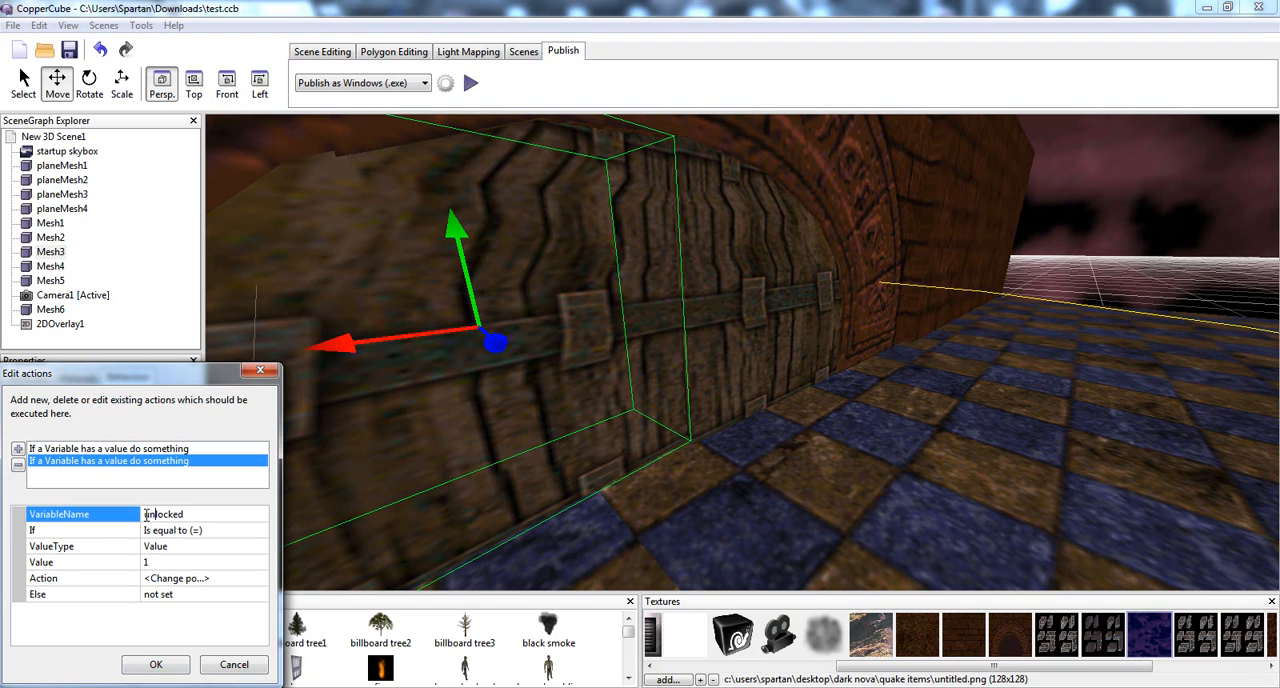
click(154, 665)
Select the pickup object Mesh6 and open the action list of its proximity behaviour
drag(391, 526, 520, 460)
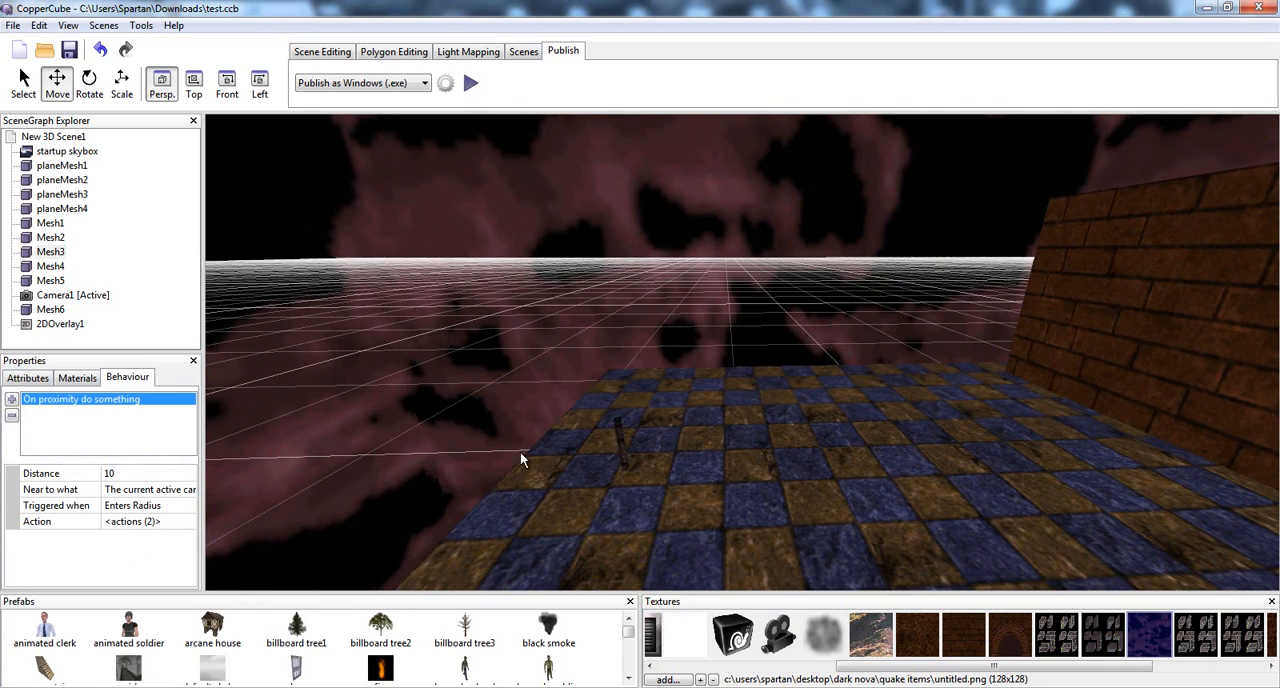
click(624, 449)
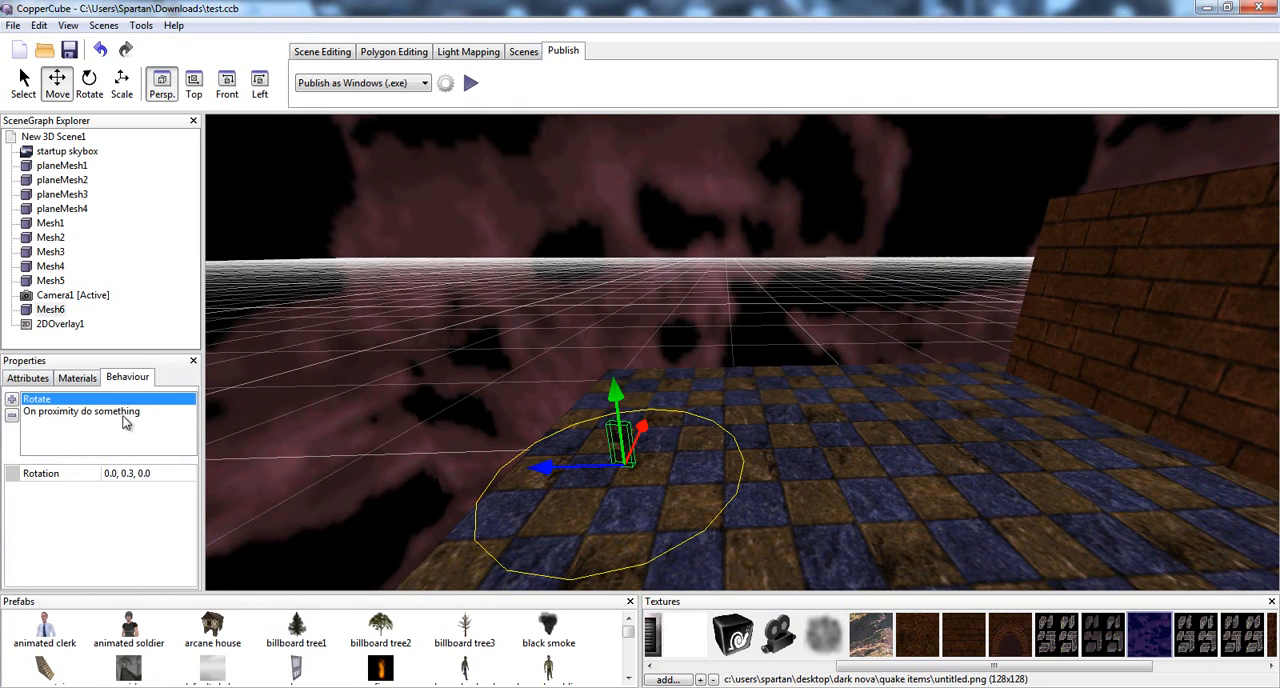
click(80, 411)
click(140, 522)
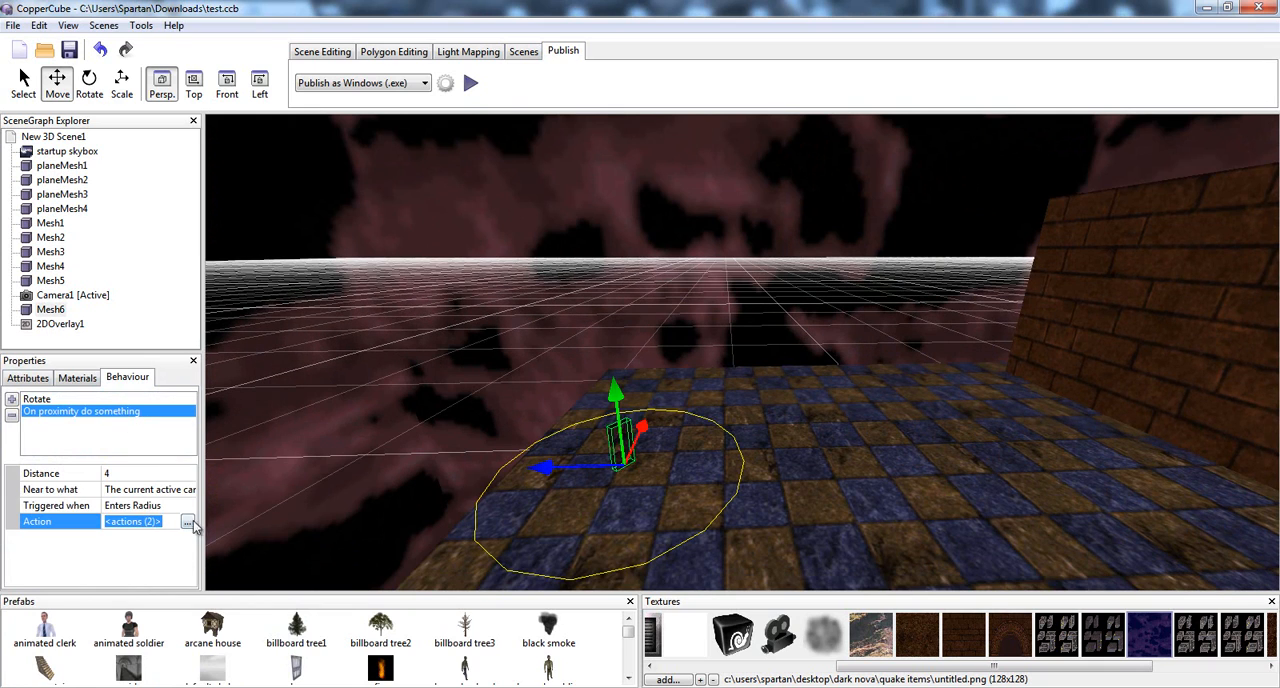
click(191, 521)
Review the variable name used in Mesh6's Set or Change a Variable action, and close the action list without changes
click(72, 462)
click(99, 448)
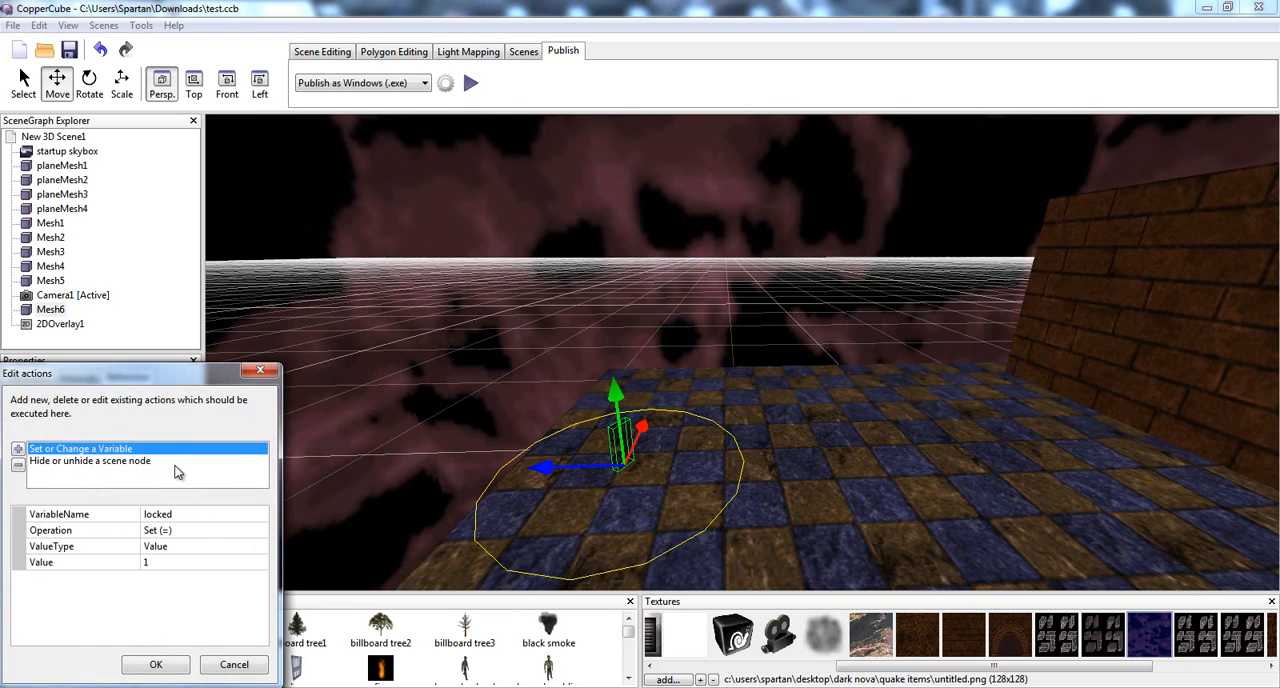
click(150, 516)
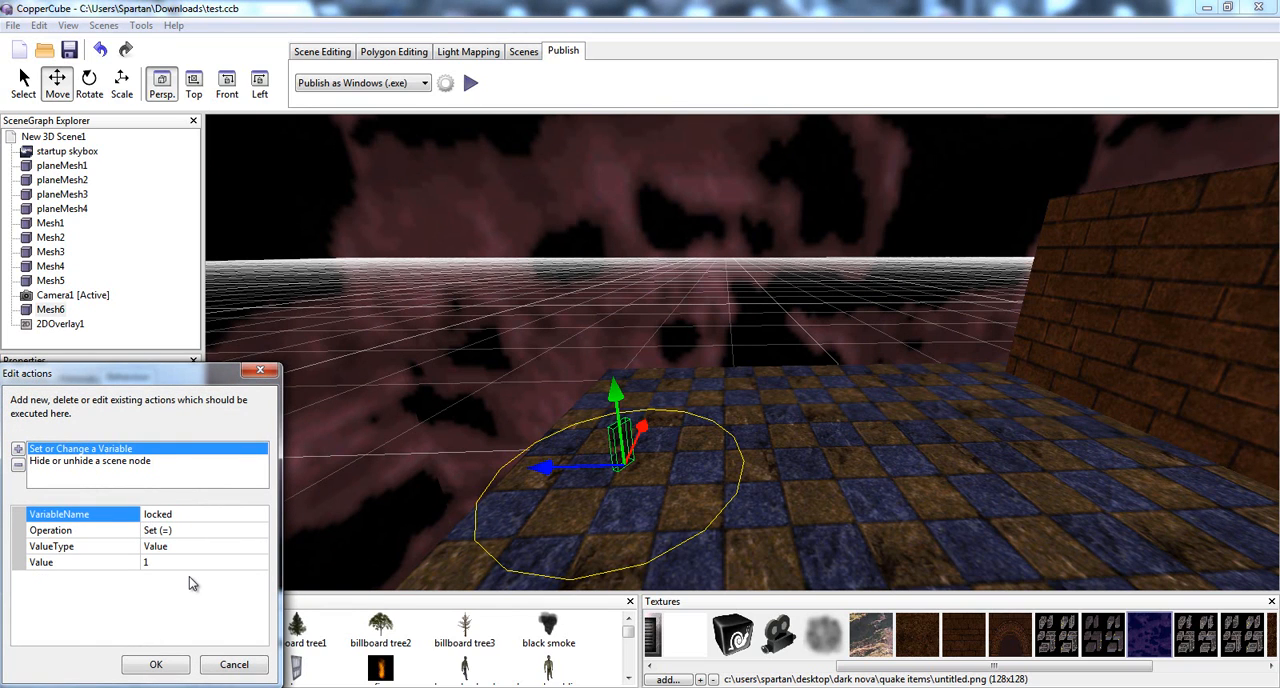
click(220, 669)
Select a door half in the archway and open the action list of its proximity behaviour
drag(524, 422, 600, 428)
click(1085, 338)
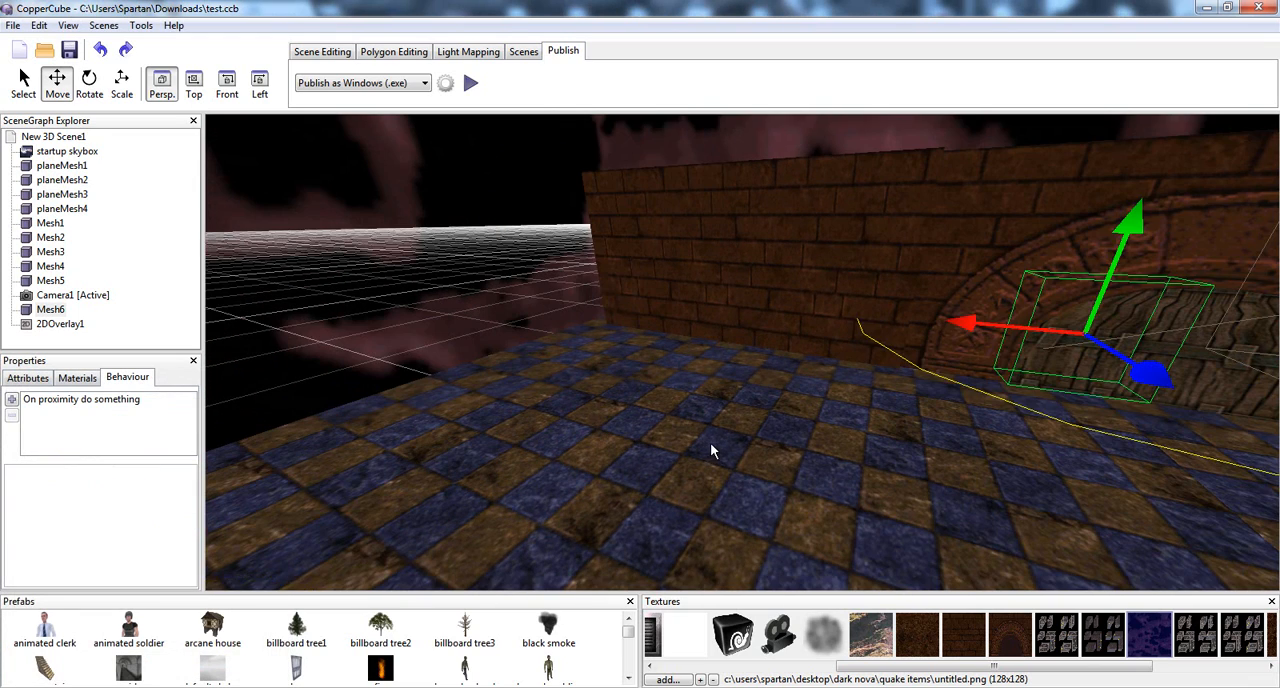
drag(711, 445, 755, 414)
scroll(754, 420, up, 5)
click(88, 403)
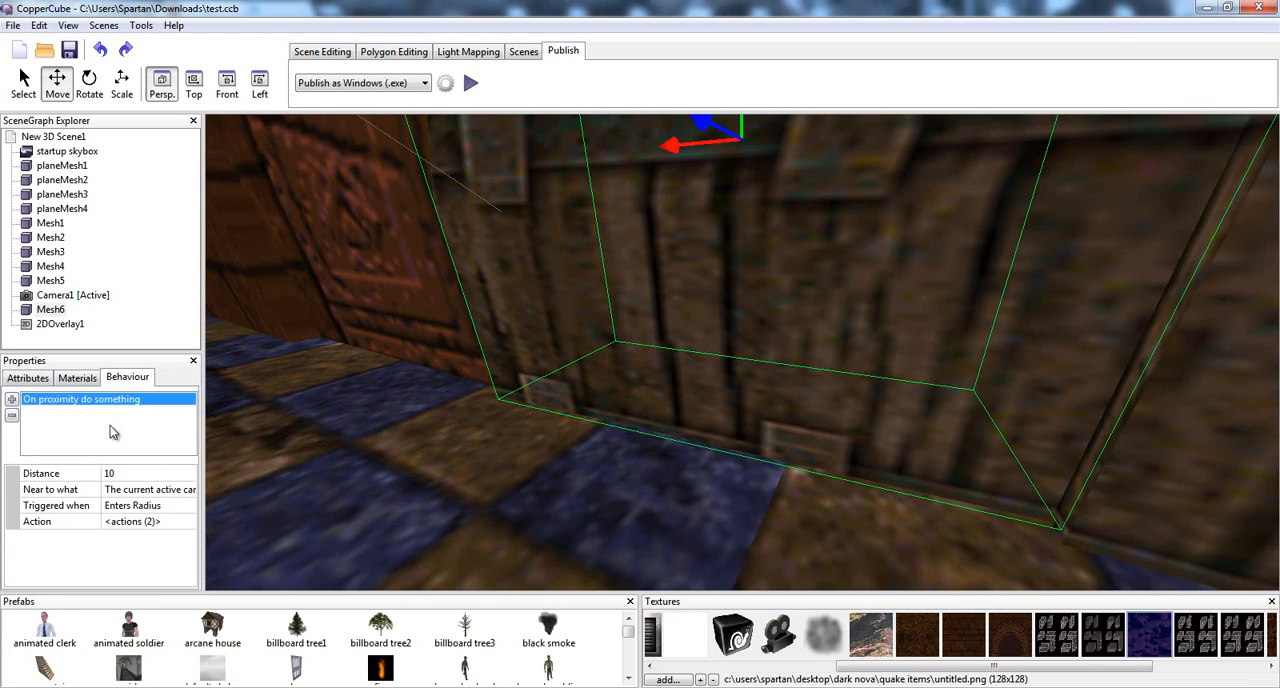
click(172, 522)
click(196, 524)
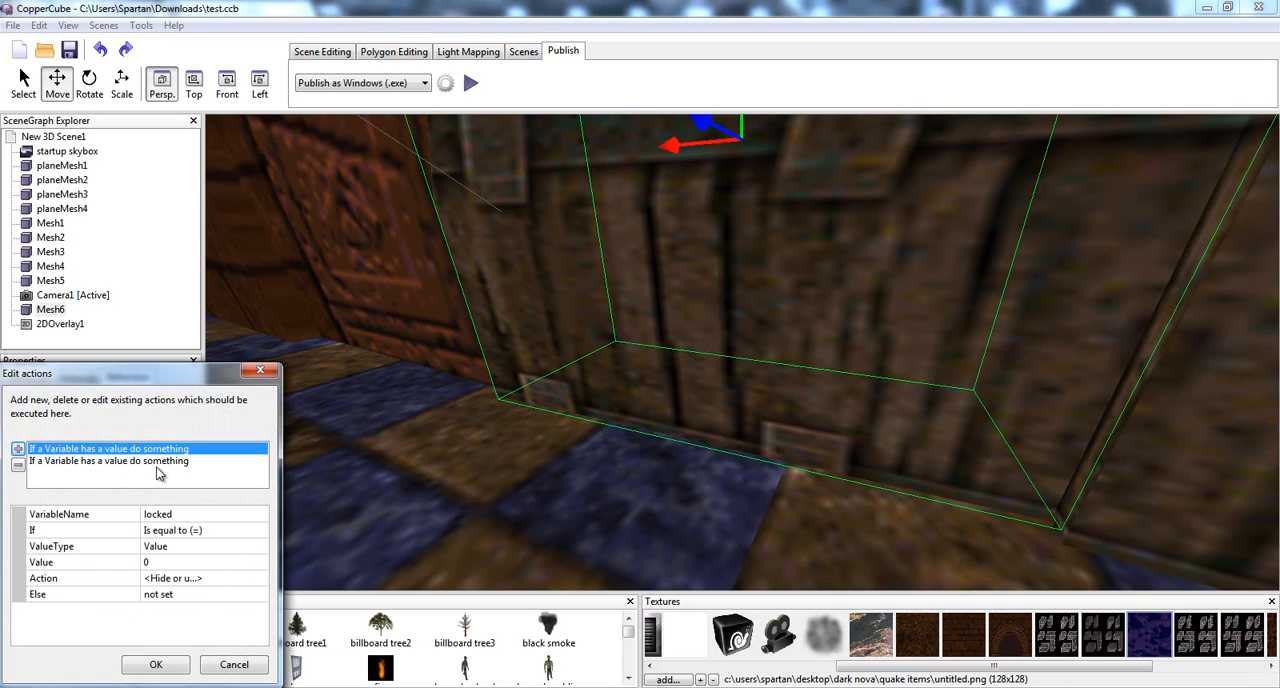
Compare the variable names, values and actions of the door's two variable conditions
click(166, 463)
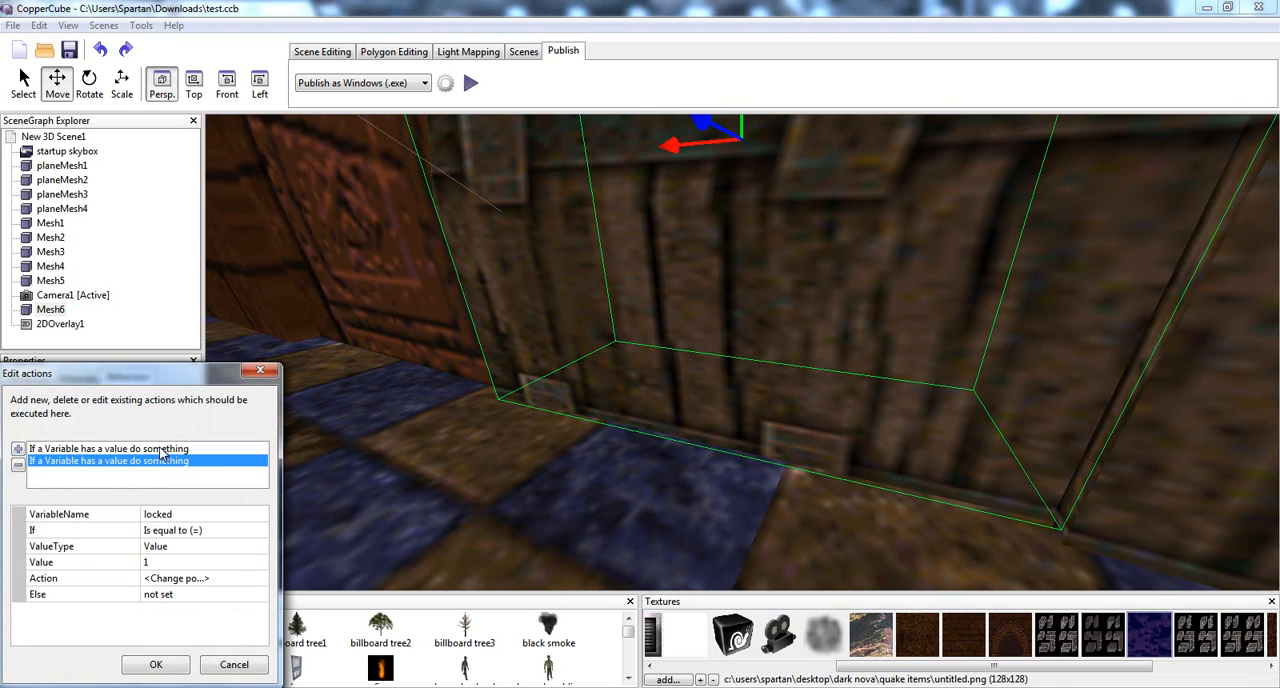
click(162, 450)
click(165, 462)
click(166, 451)
click(166, 462)
click(167, 451)
click(164, 464)
click(577, 377)
Review the value tested by each of the door's variable conditions and confirm the action list
click(118, 450)
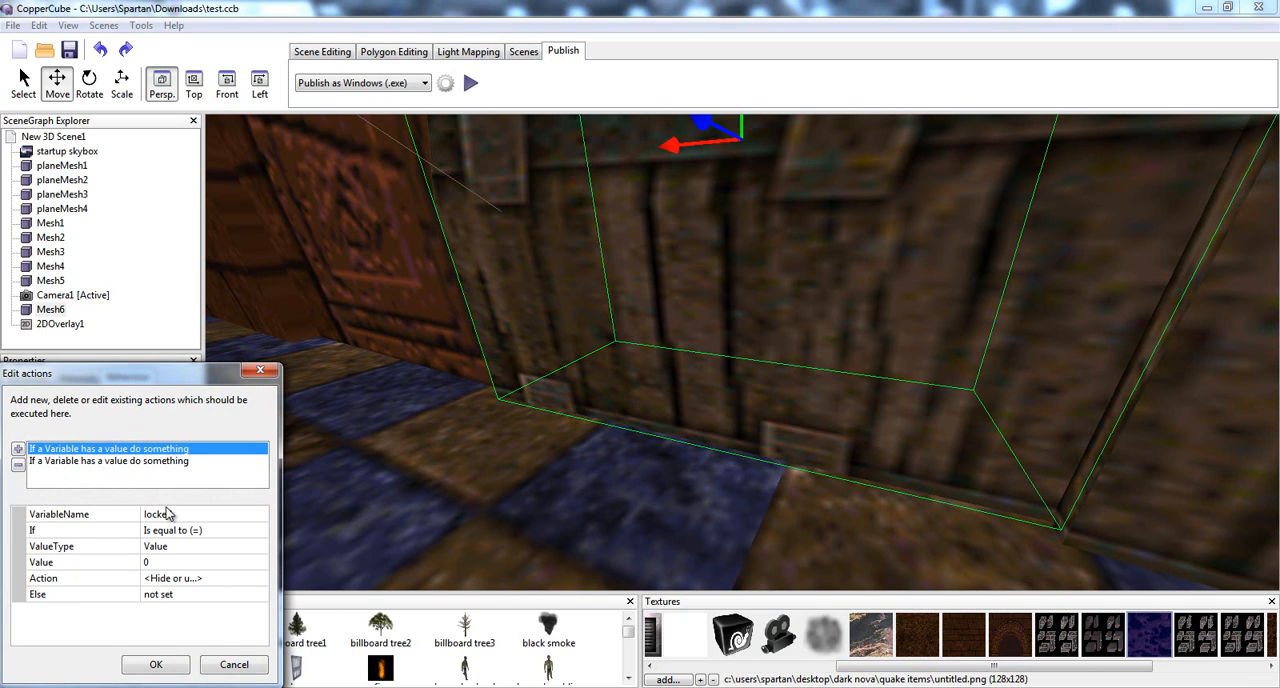
click(143, 565)
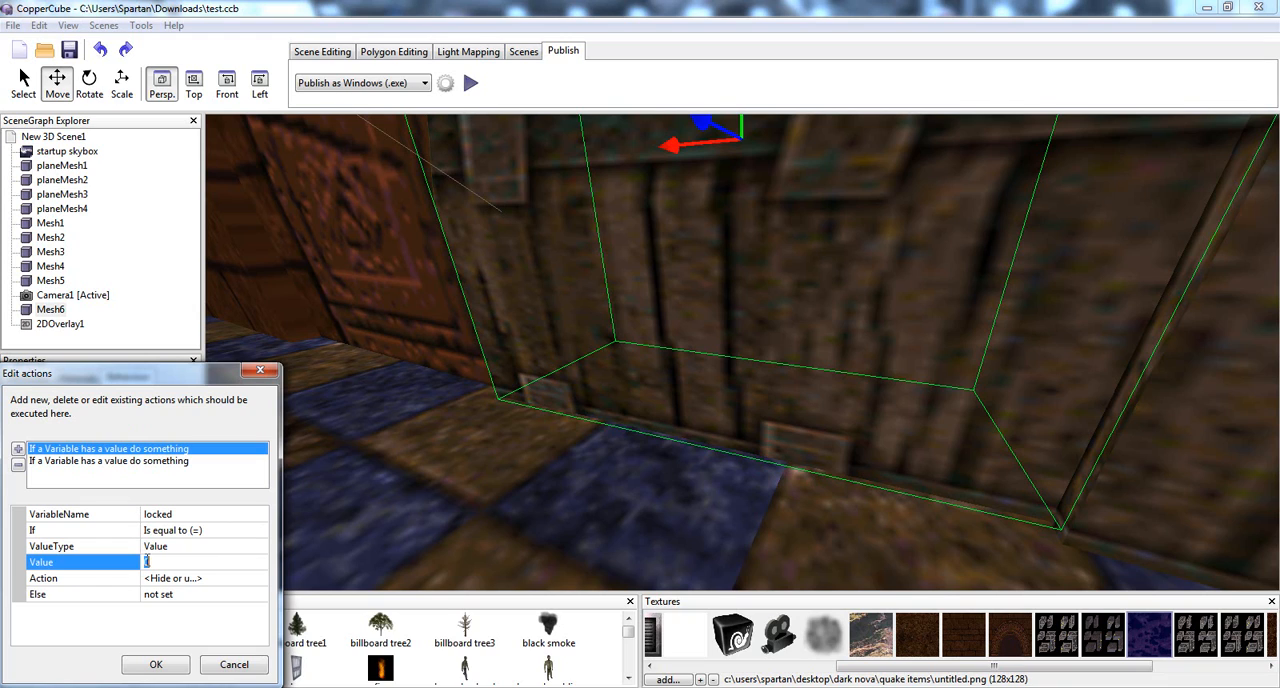
click(128, 461)
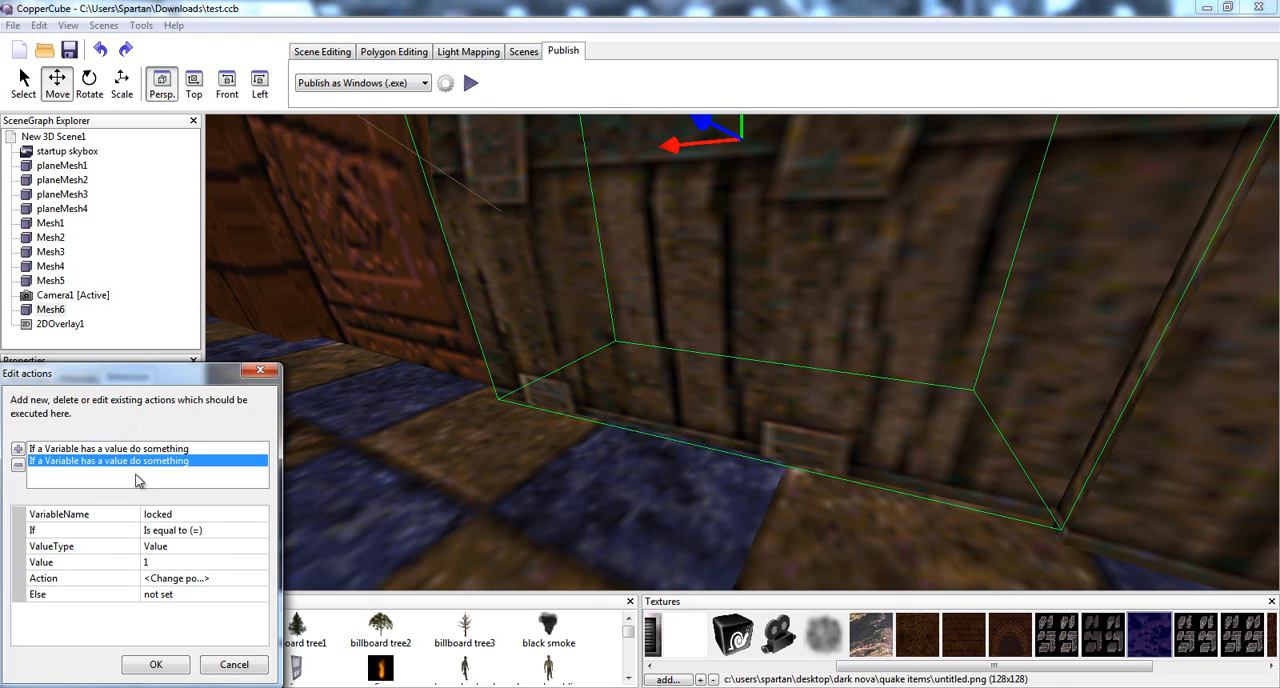
click(156, 665)
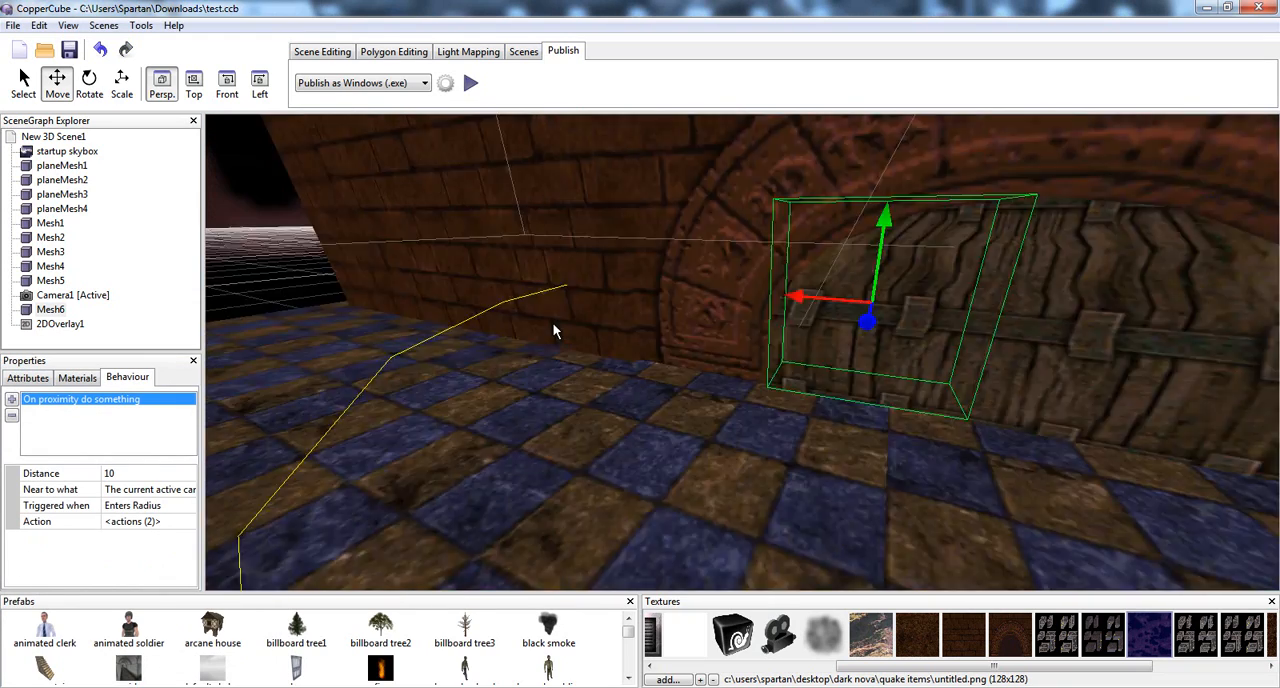
Select the pickup object Mesh6 on the checkered floor
scroll(558, 328, down, 10)
middle_drag(578, 350, 541, 351)
scroll(545, 360, up, 5)
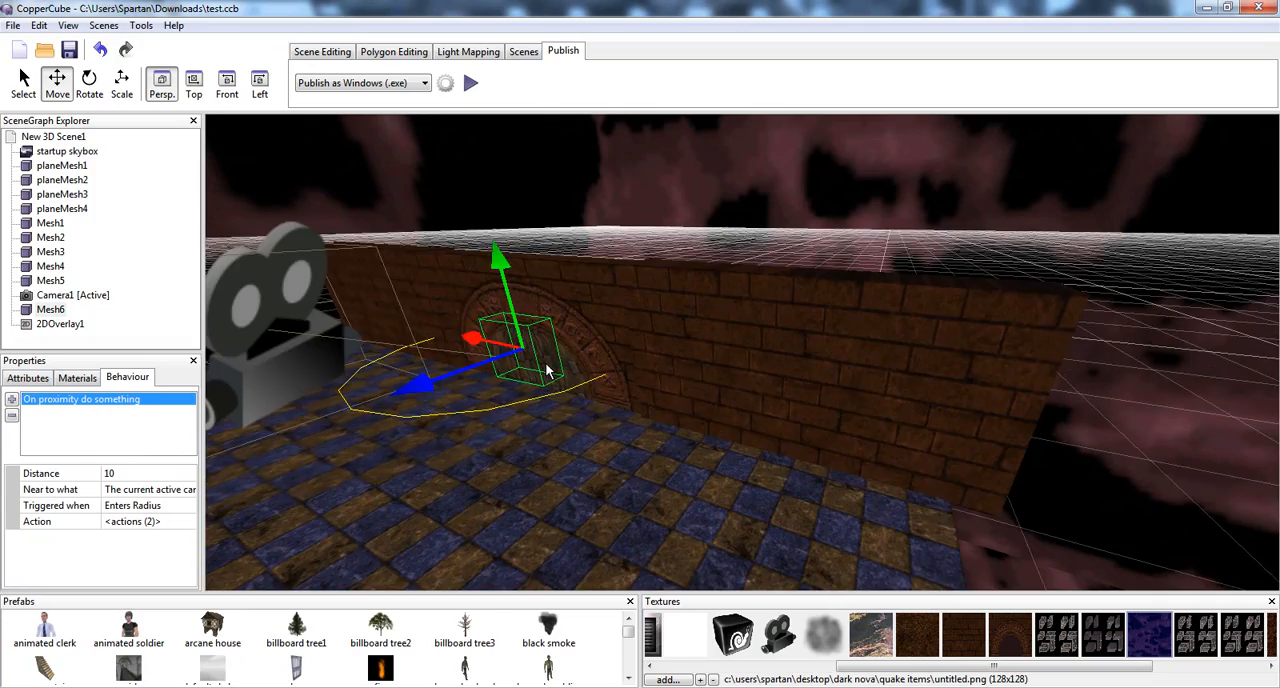
drag(676, 380, 631, 383)
middle_drag(631, 383, 659, 397)
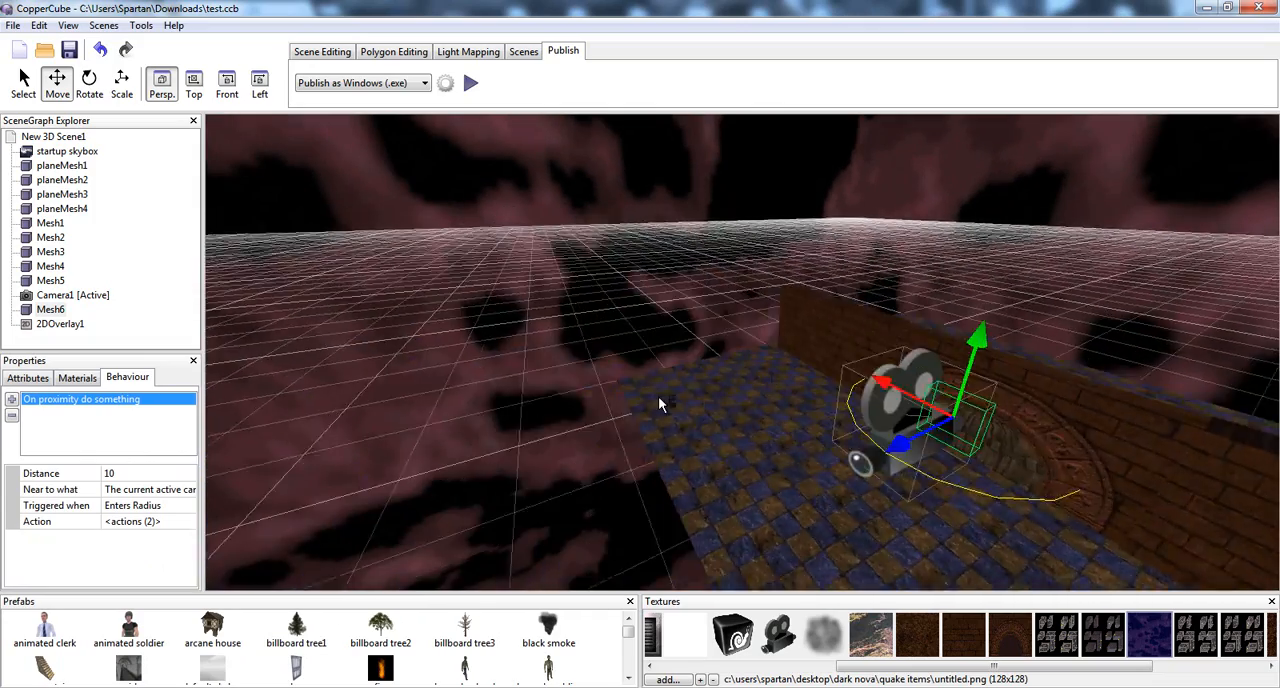
scroll(660, 397, up, 8)
drag(673, 378, 569, 363)
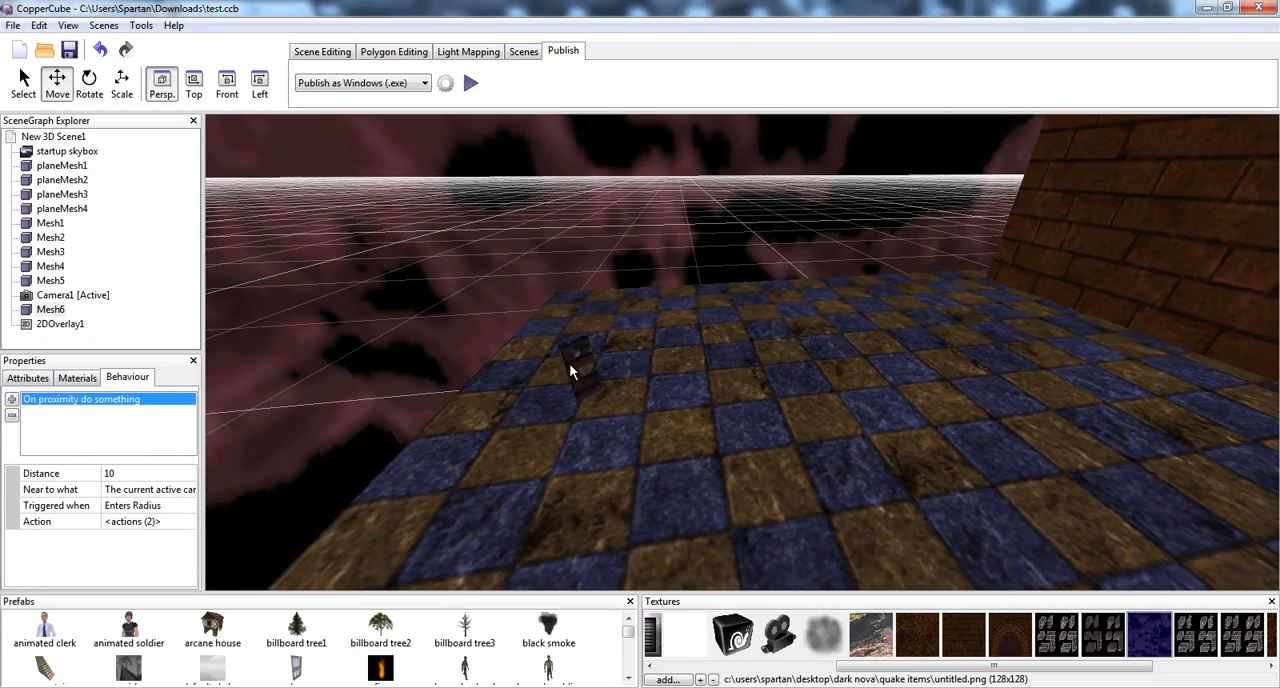
click(570, 364)
Examine the wooden door, its archway and the camera's placement in the scene from several angles
drag(770, 387, 841, 385)
middle_drag(843, 384, 812, 386)
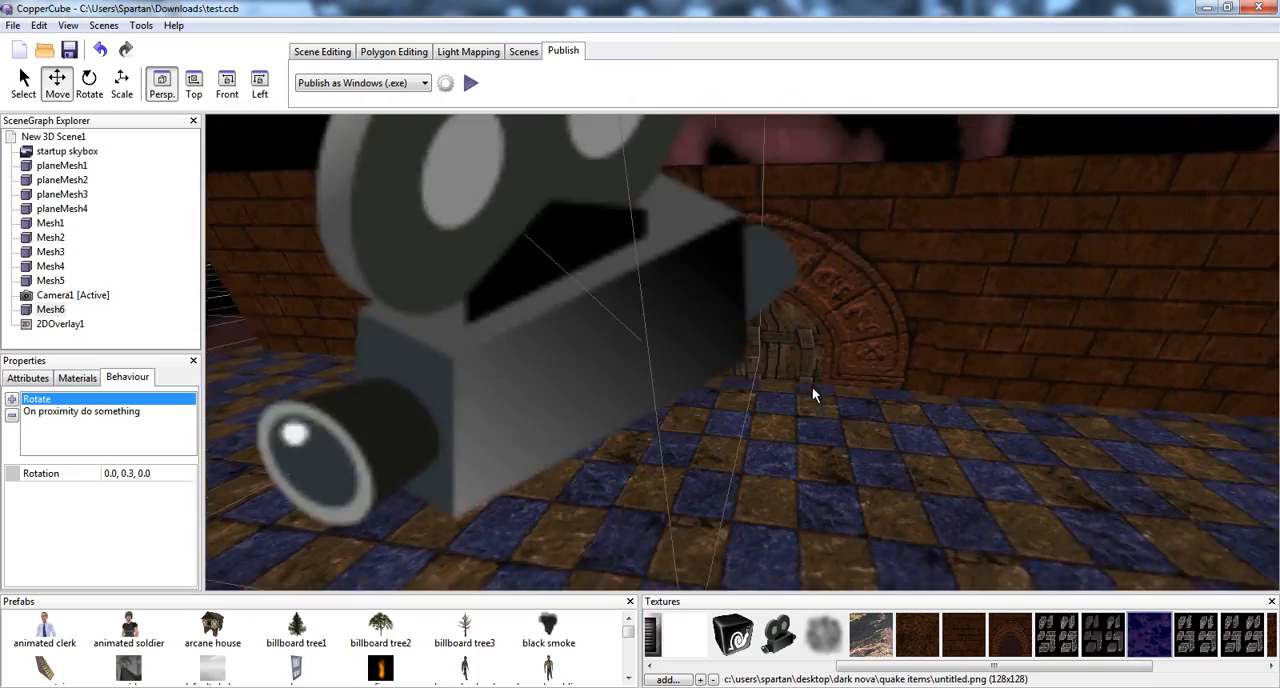
scroll(808, 388, up, 10)
drag(801, 389, 745, 389)
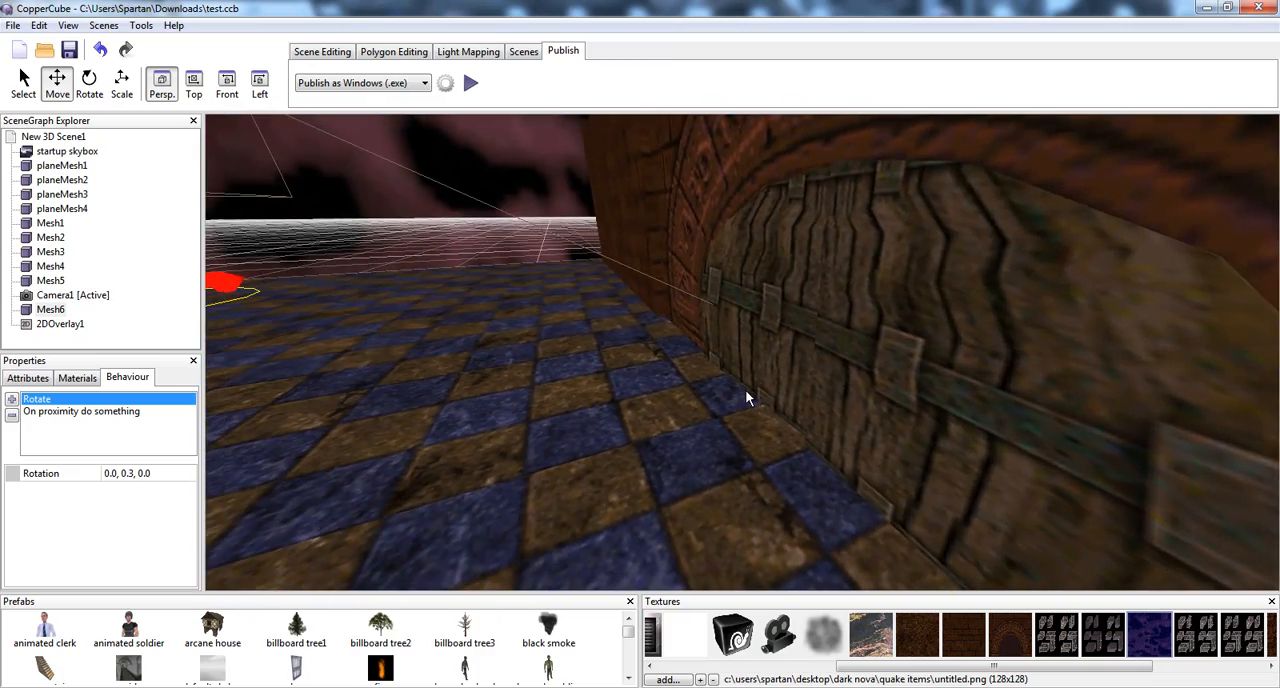
mouse_move(746, 390)
middle_down()
mouse_move(728, 390)
mouse_move(739, 393)
middle_up()
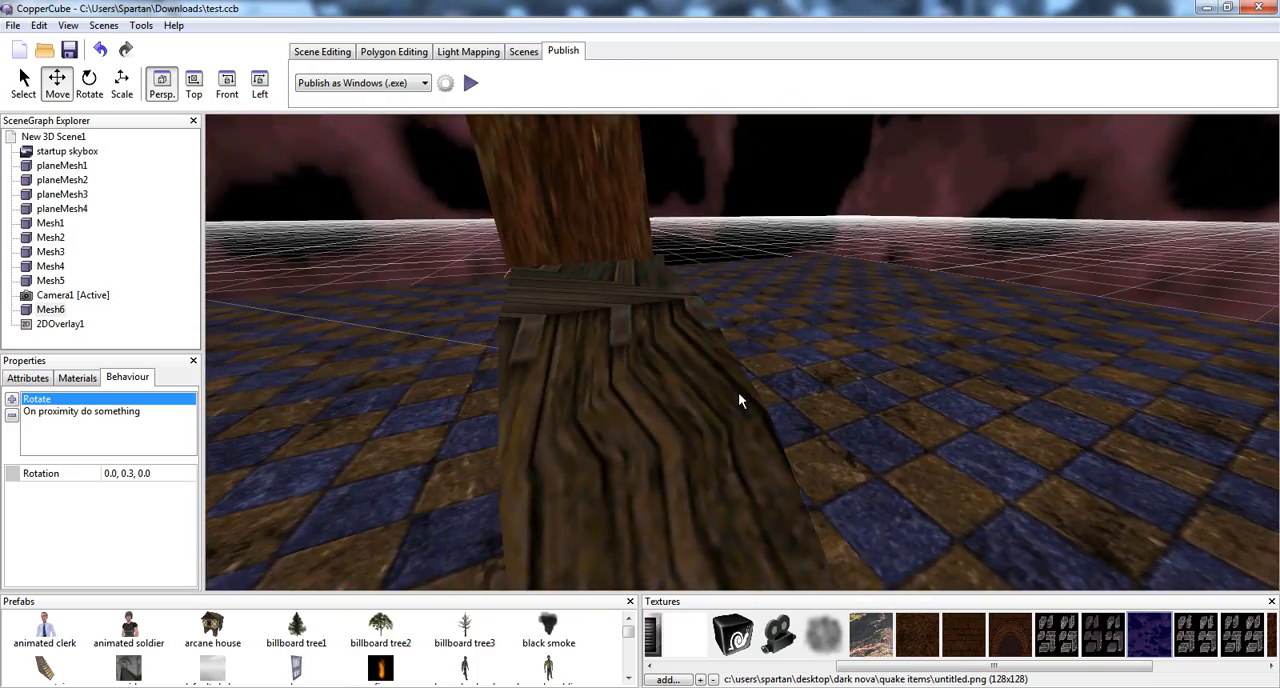
scroll(738, 392, down, 8)
drag(740, 392, 862, 389)
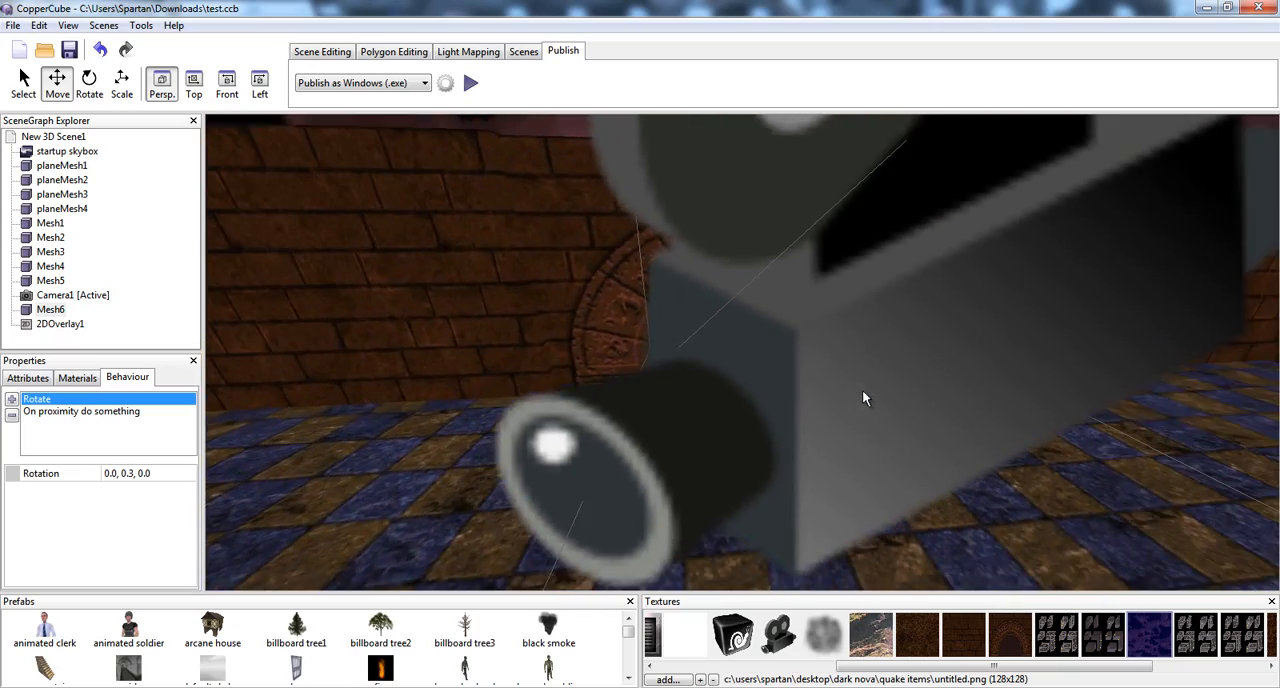
middle_drag(862, 389, 872, 388)
drag(872, 388, 932, 381)
scroll(932, 381, down, 6)
middle_drag(932, 381, 758, 388)
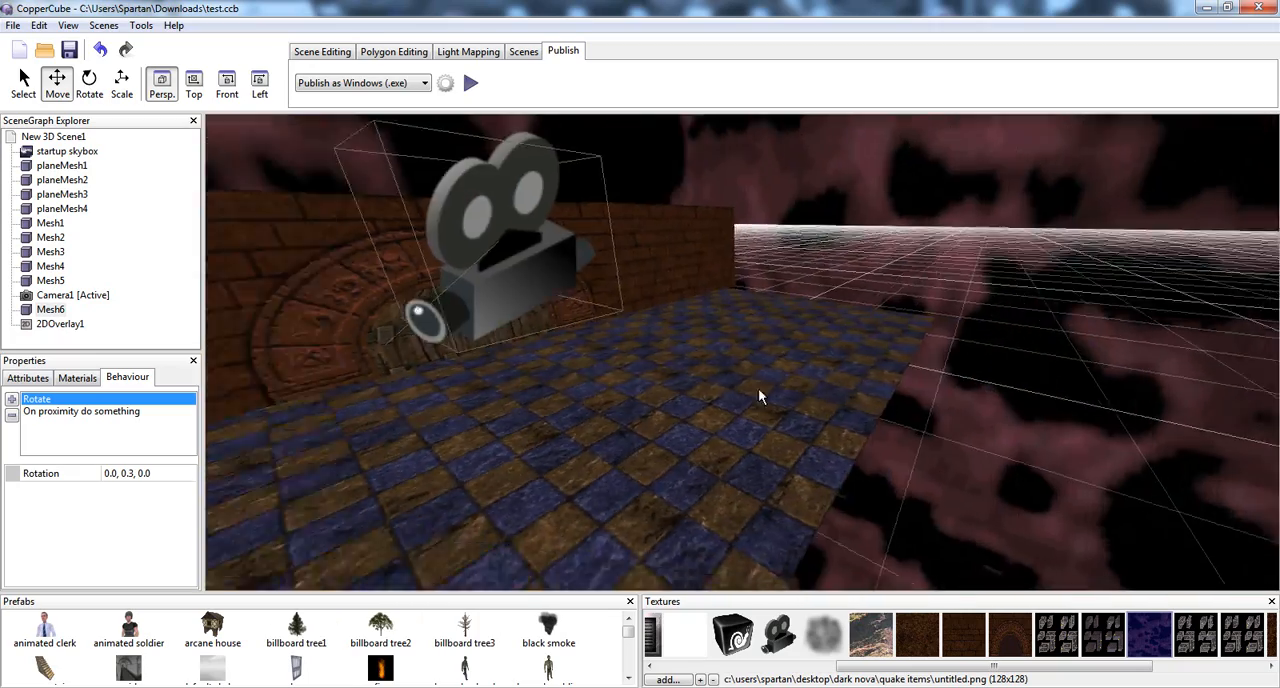
drag(758, 388, 705, 399)
scroll(696, 399, up, 2)
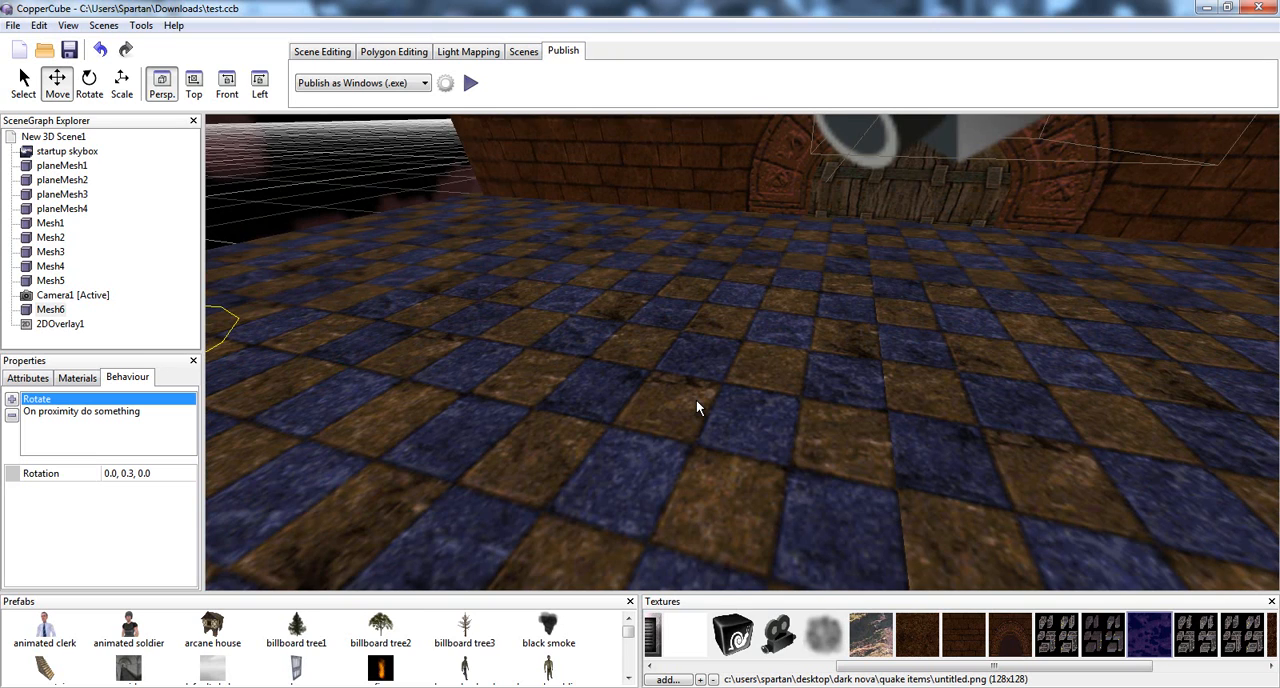
Select the door half in the brick wall's archway, with the pickup object also in view
middle_drag(653, 346, 687, 358)
drag(687, 357, 778, 421)
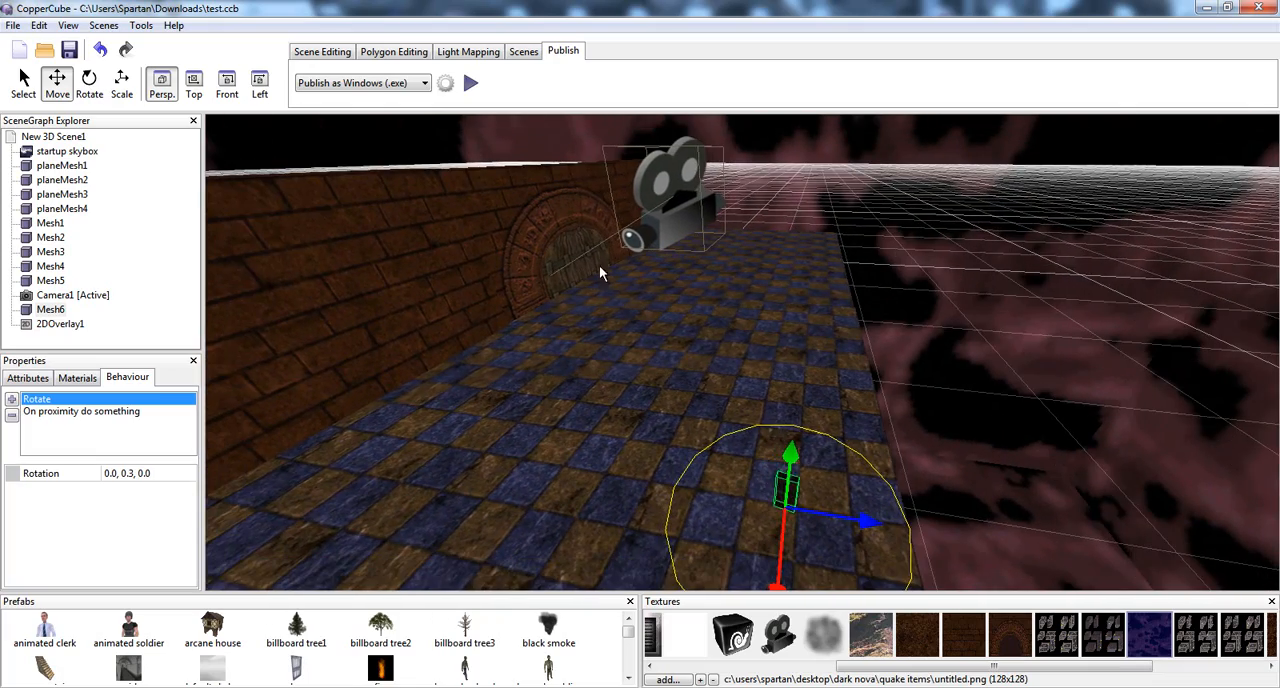
click(560, 254)
drag(590, 278, 652, 320)
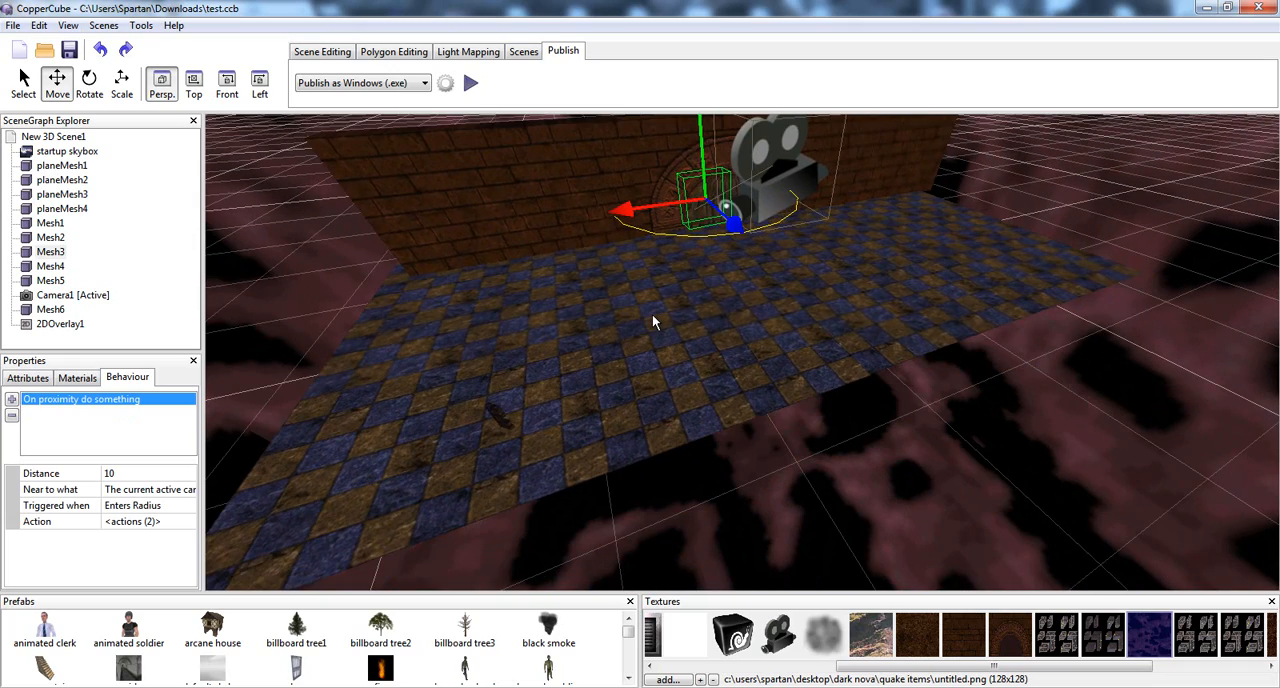